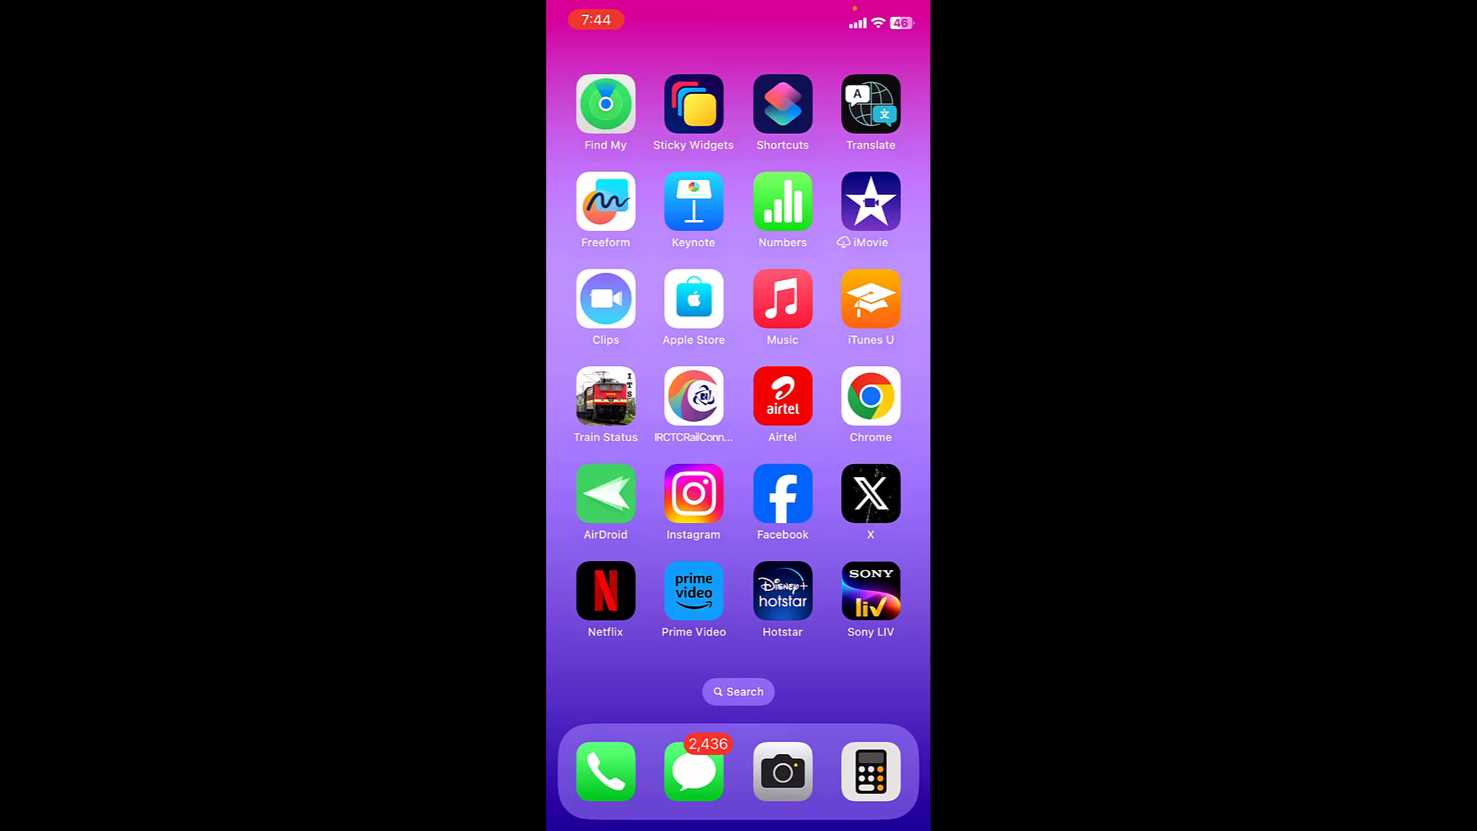
- Swipe to the Home Screen page with the Gmail, Mail and Settings icons
left_click_drag(623, 404, 877, 404)
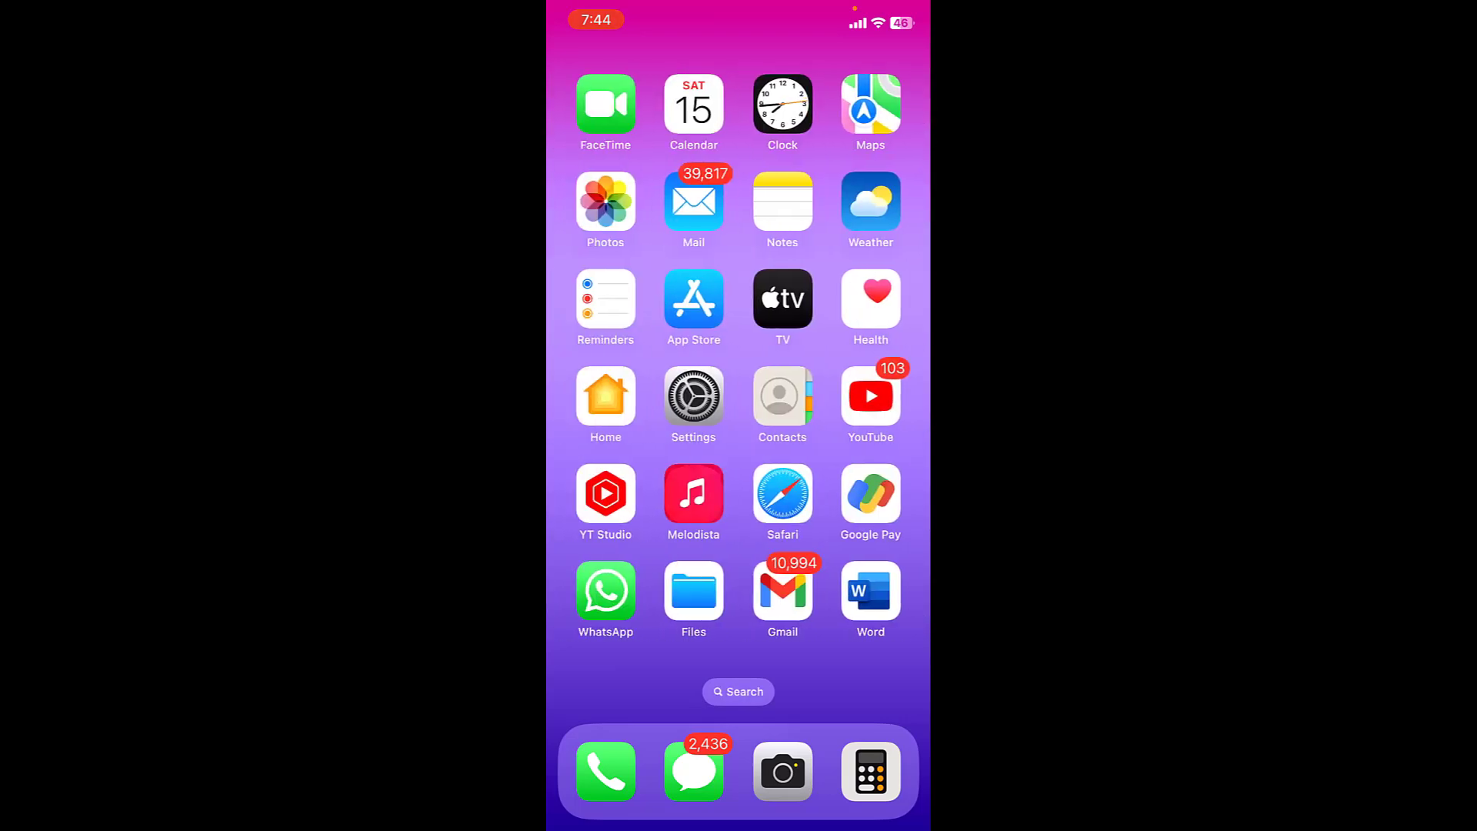
- In Gmail, rerun the recent search has:attachment larger:30mb, which returns no emails
left_click(783, 591)
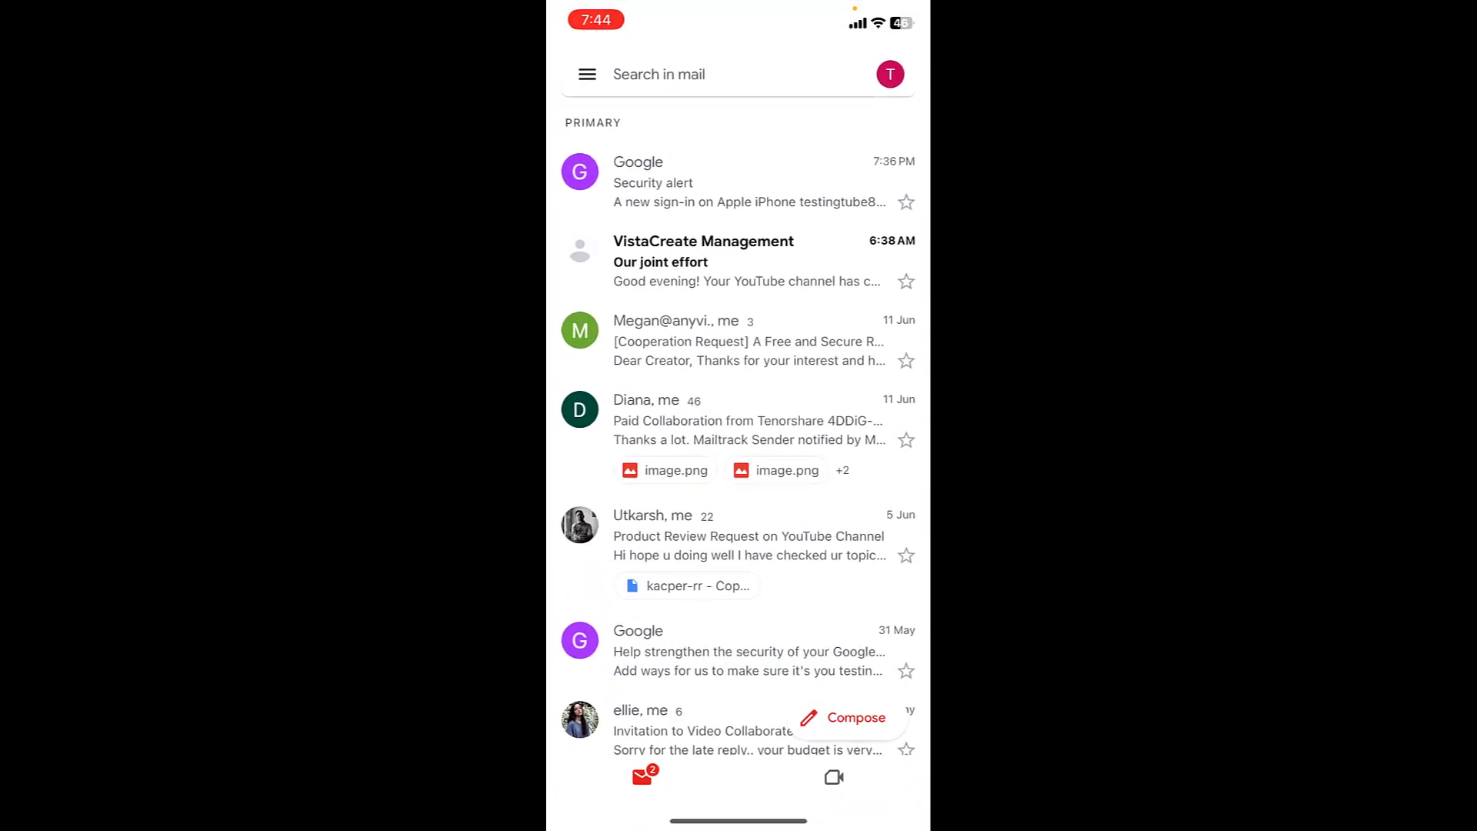
left_click(659, 74)
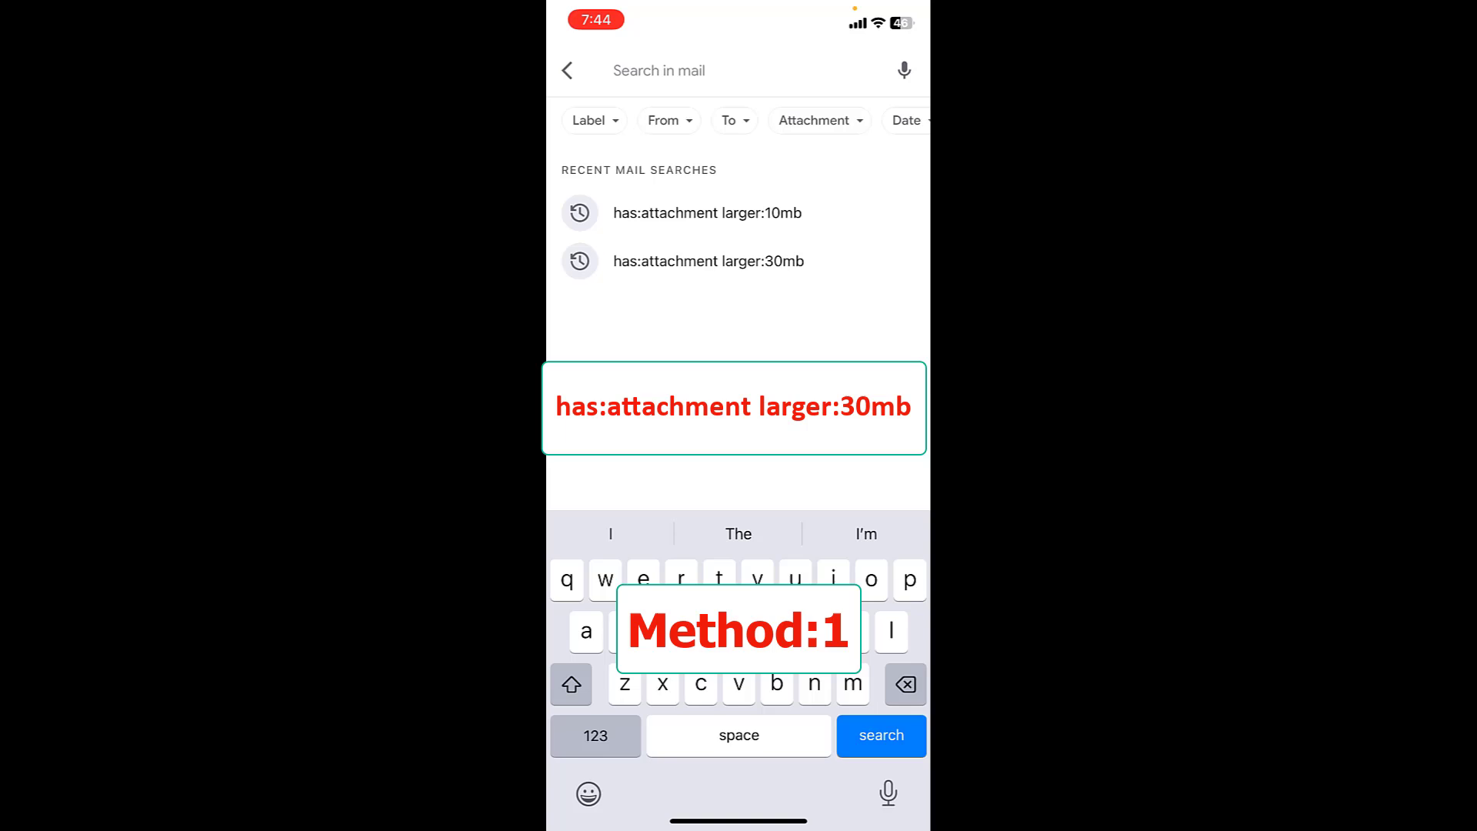
left_click(709, 262)
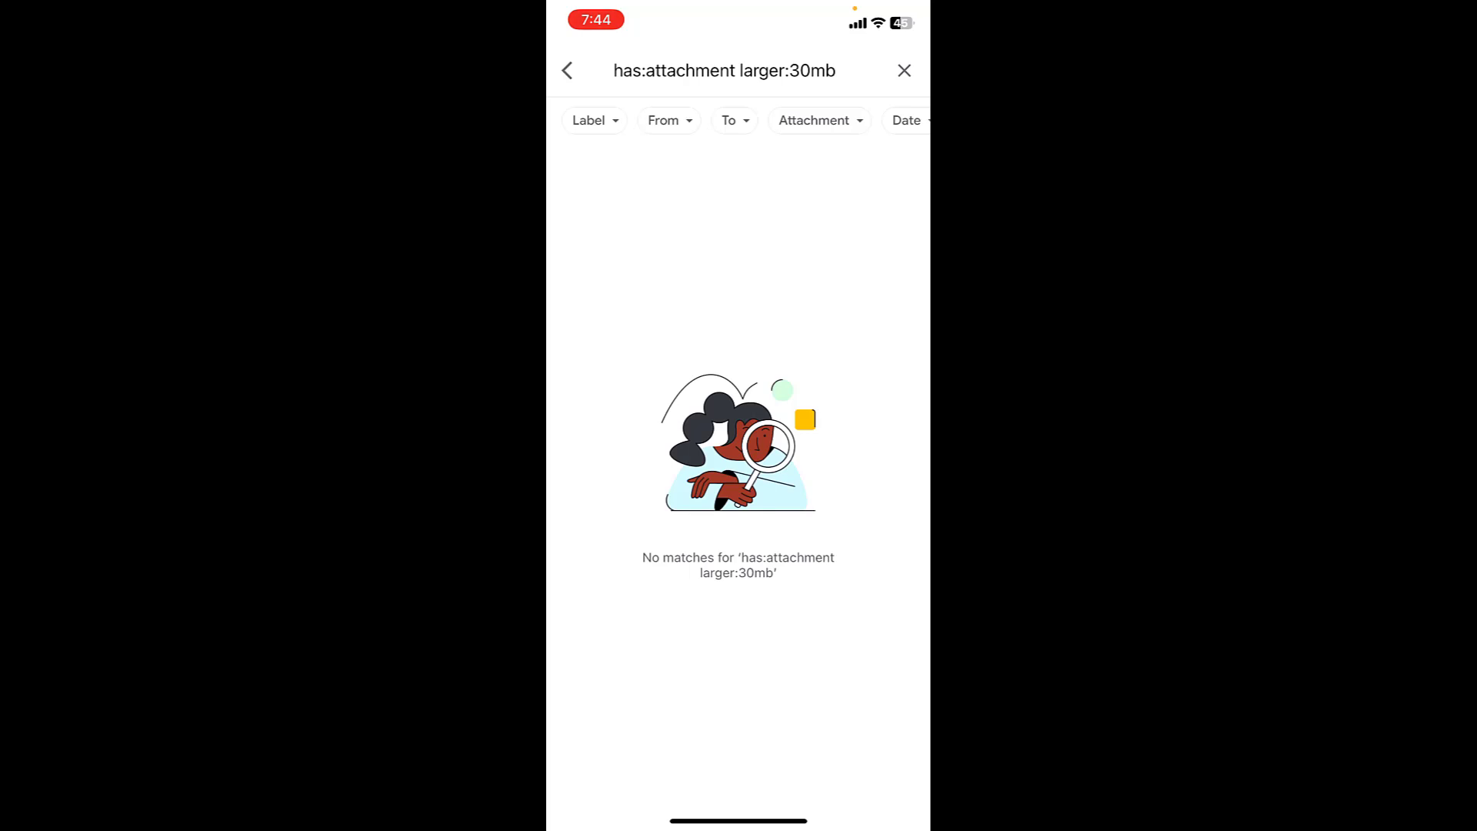
- Edit the query to has:attachment larger:10mb and run it, listing several emails
left_click(835, 71)
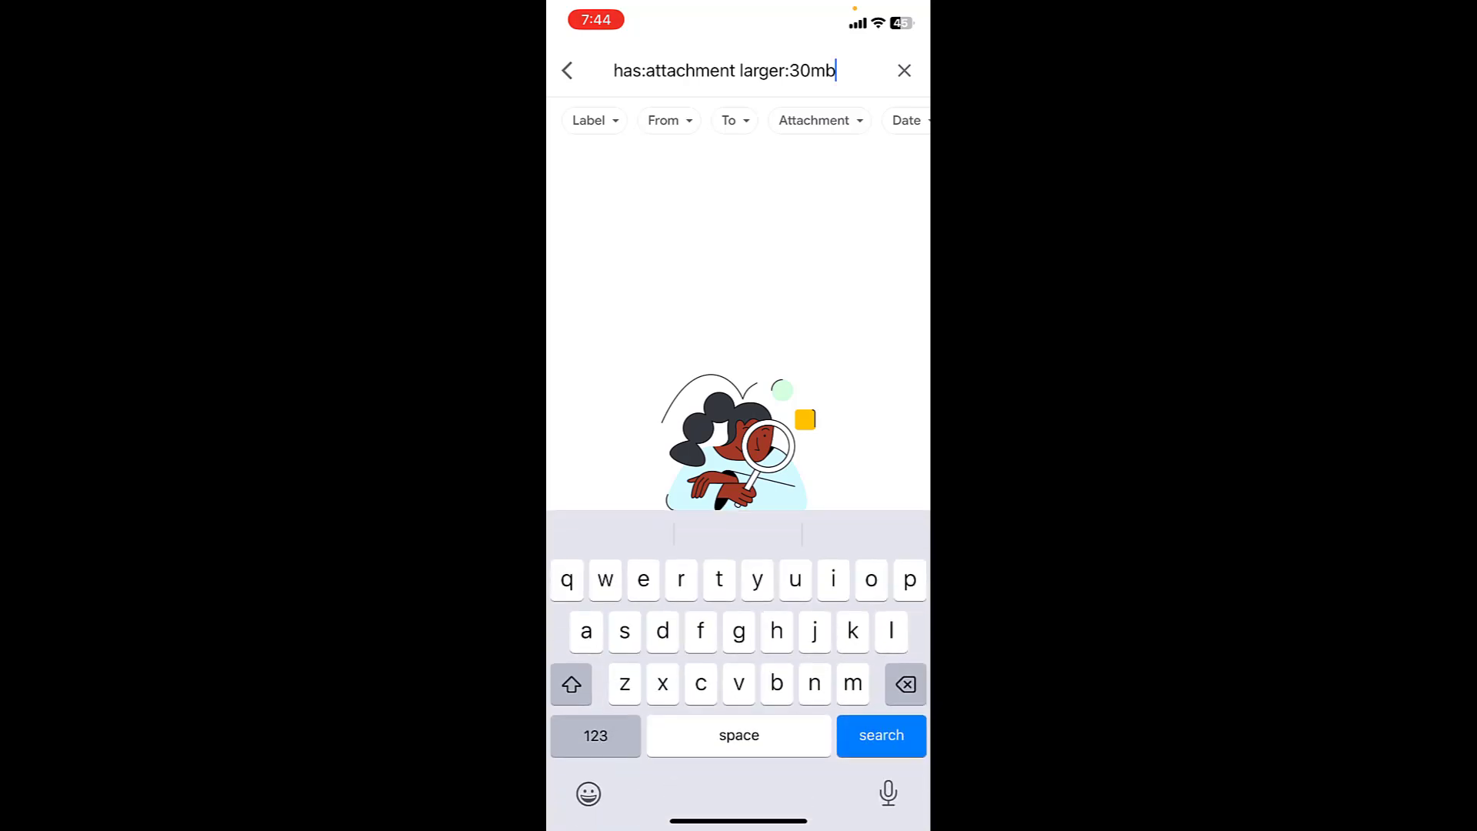
left_click(835, 70)
key("BackSpace")
key("BackSpace")
key("BackSpace")
key("BackSpace")
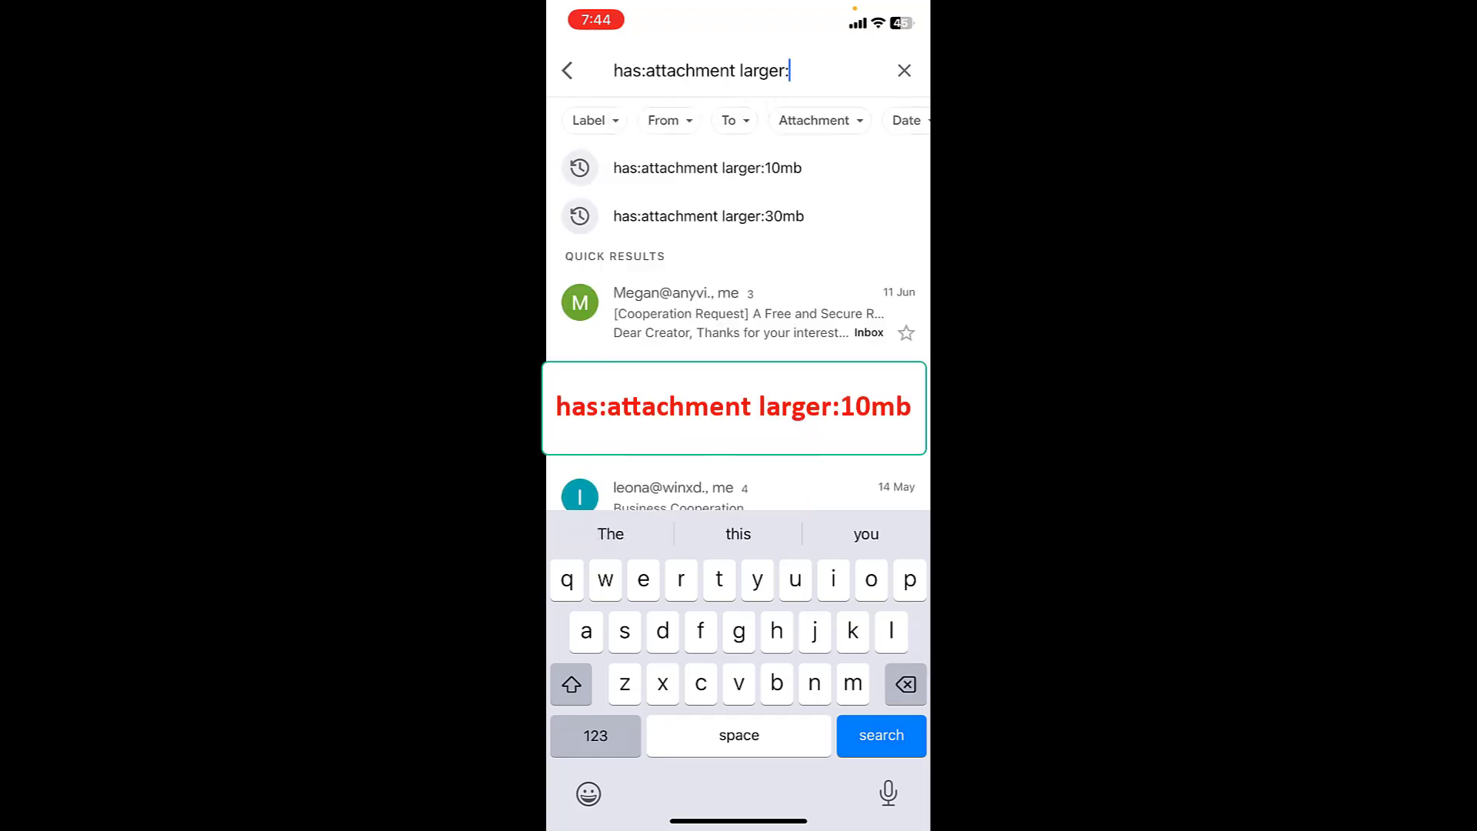
left_click(595, 734)
type("10")
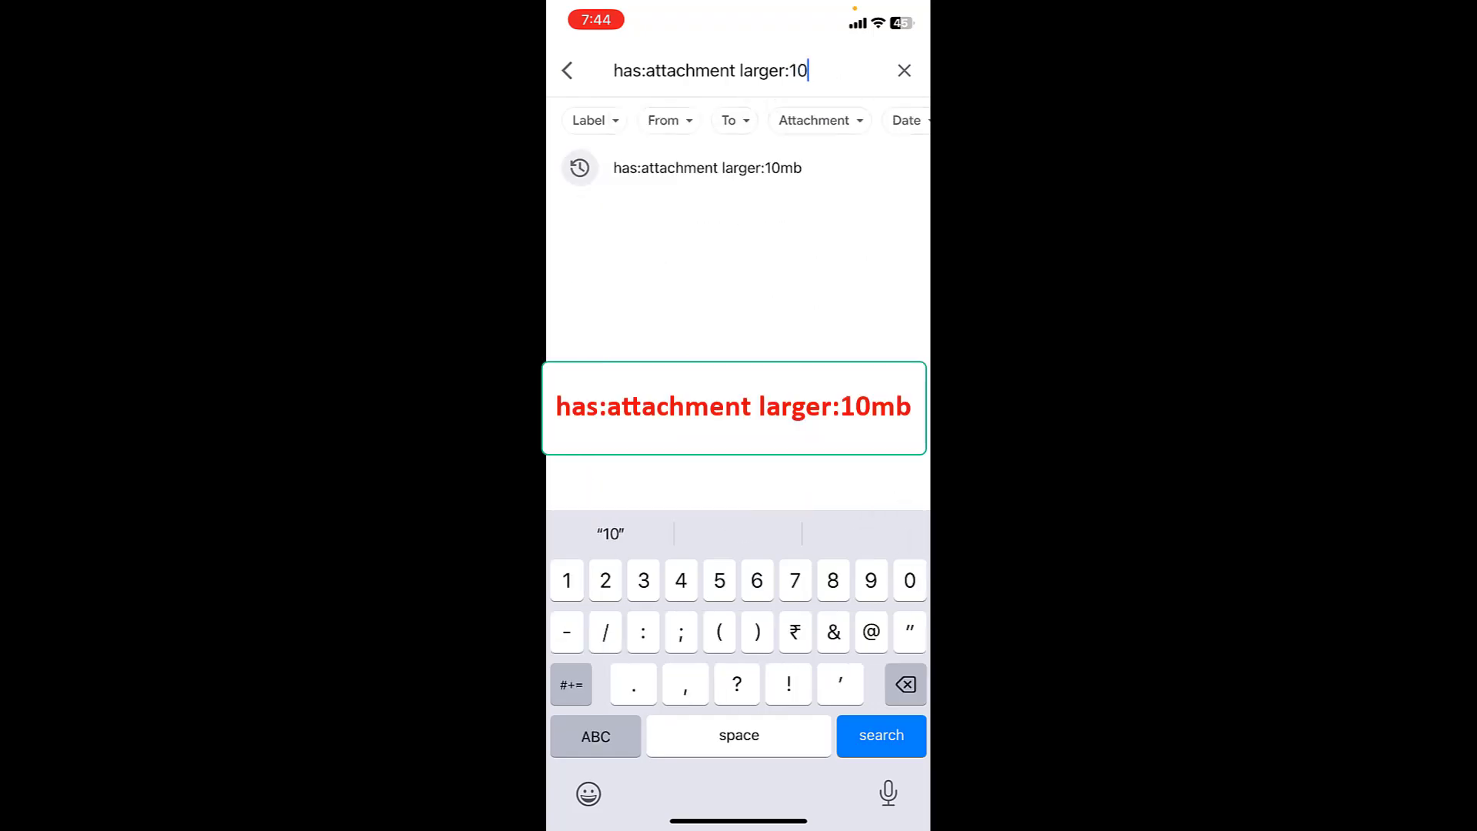
left_click(597, 736)
type("mb")
left_click(881, 734)
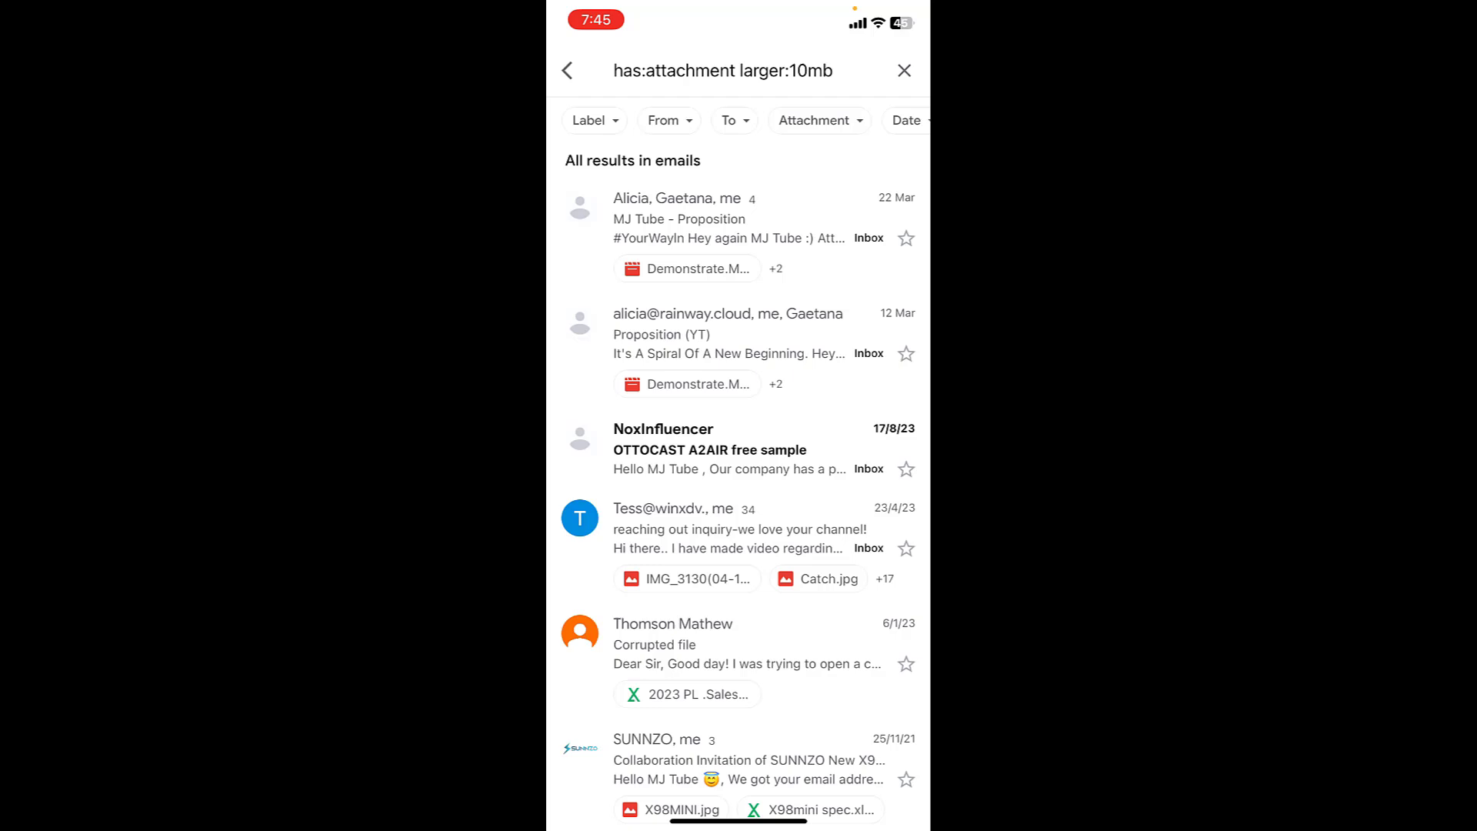
- Archive the 'MJ Tube - Proposition' email, then move it to the Bin
left_click_drag(809, 232, 623, 231)
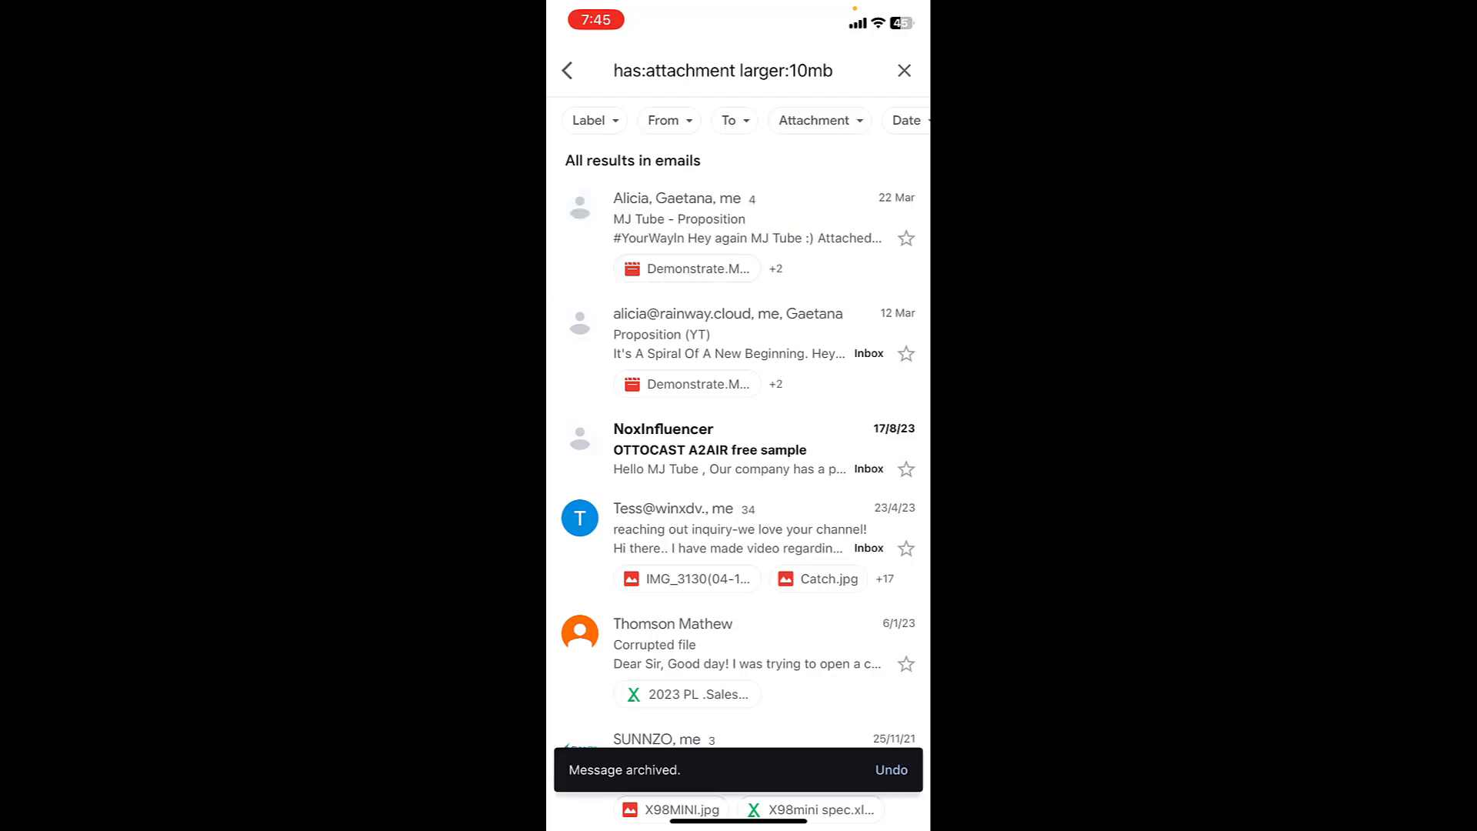
left_click(579, 207)
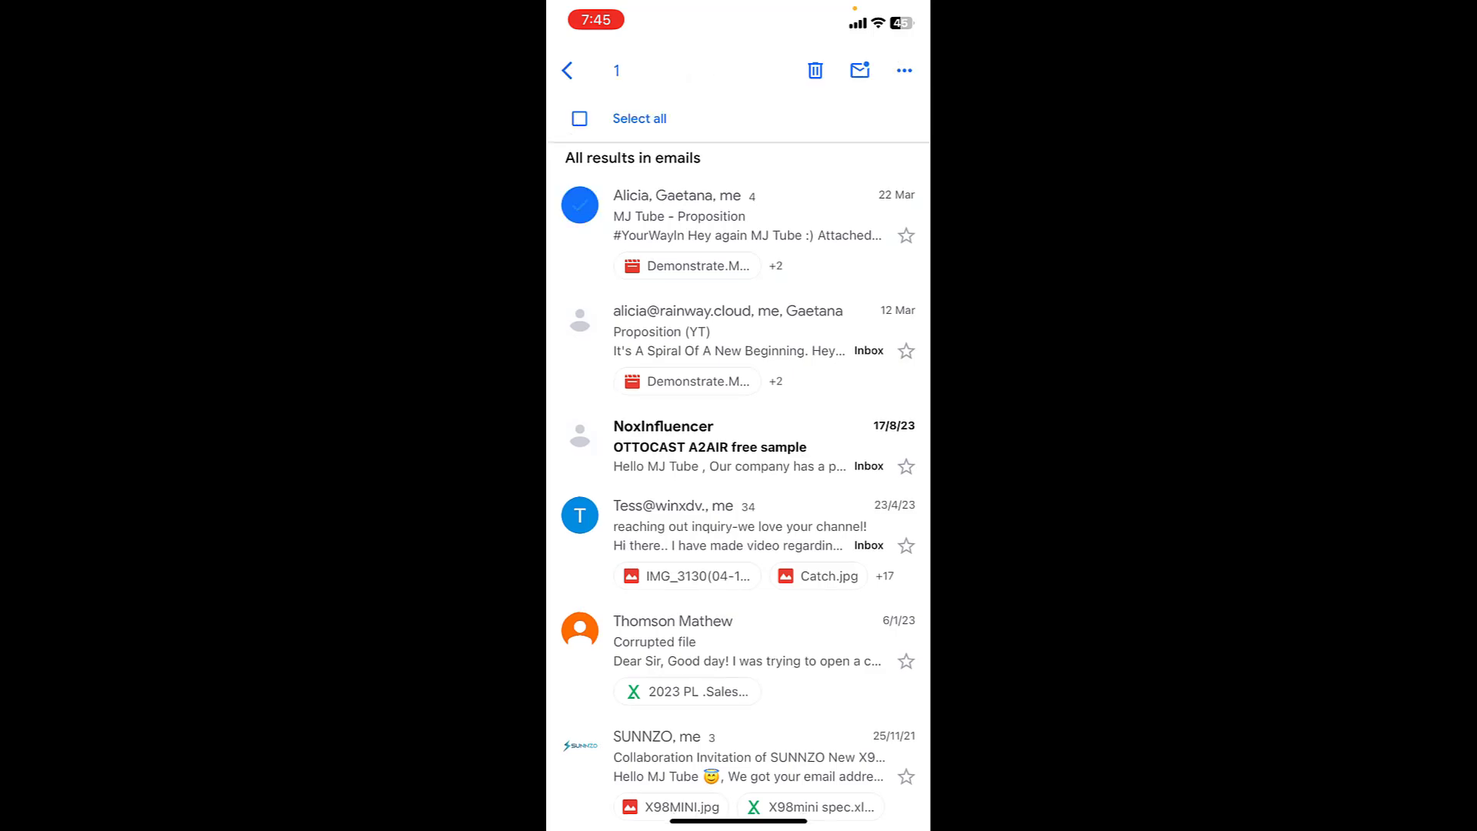
left_click(814, 70)
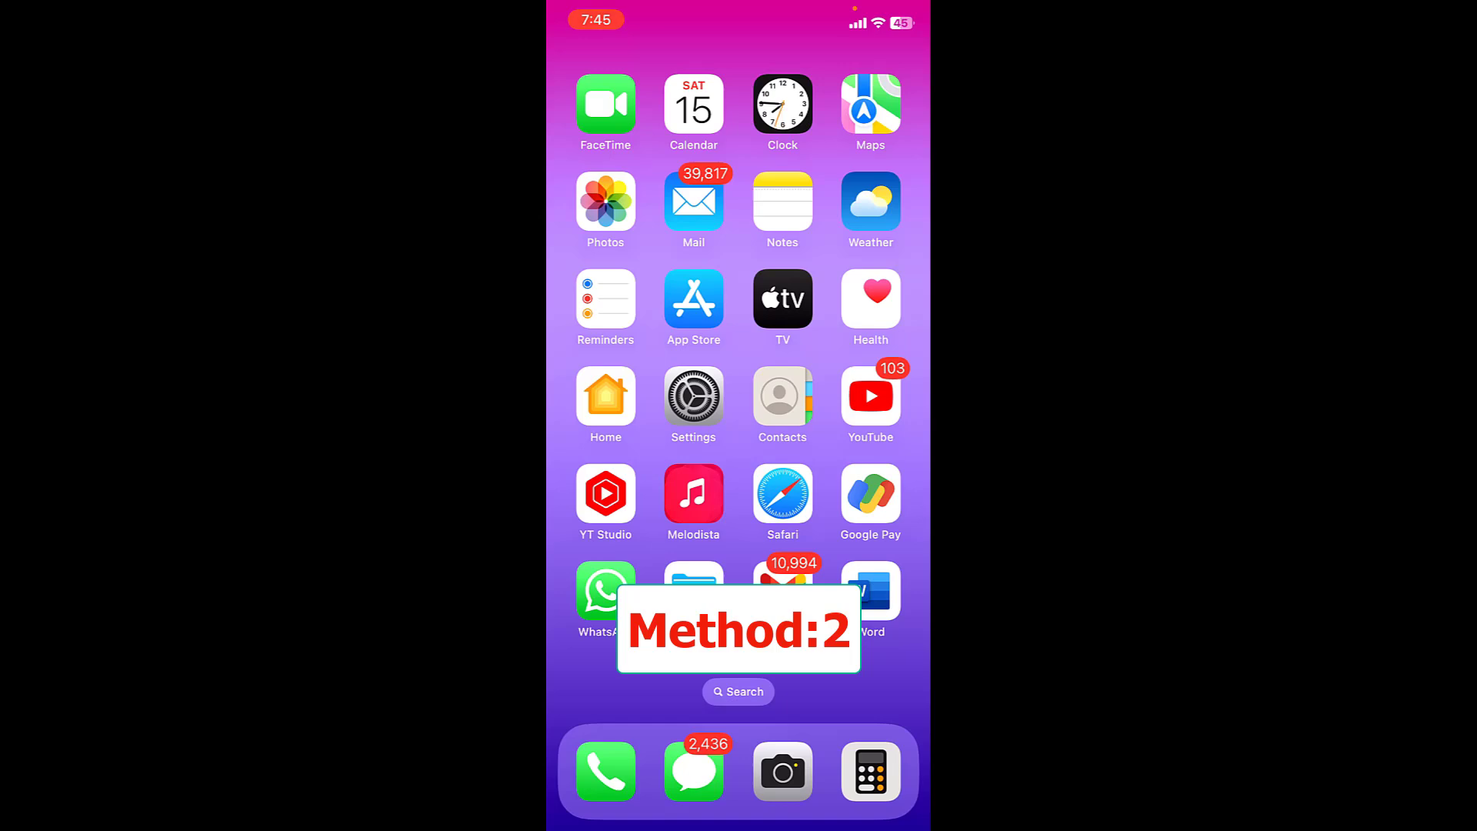
- Launch Chrome from the next Home page and load one.google.com/storage
left_click_drag(854, 347, 623, 346)
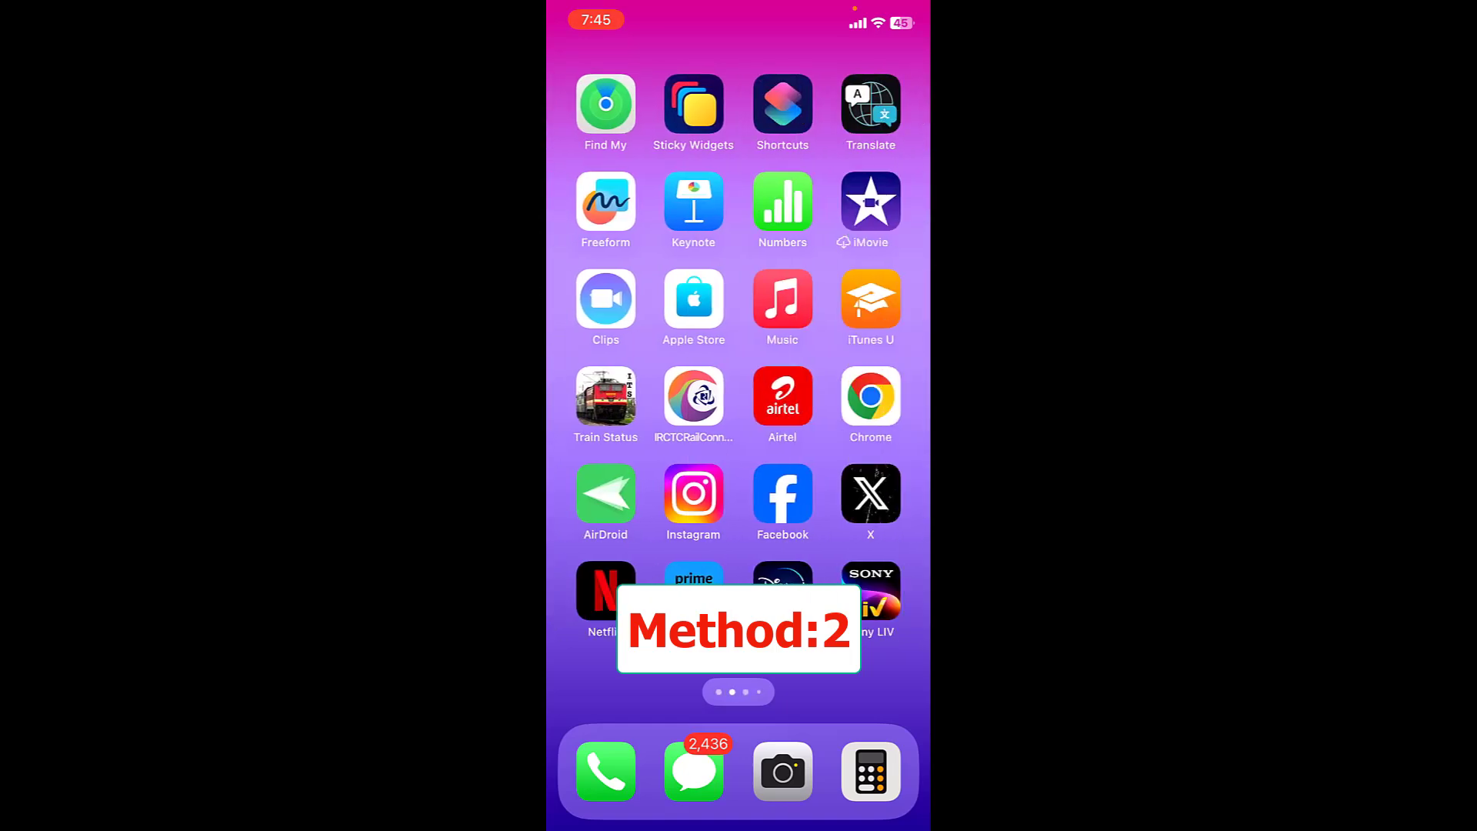
left_click(873, 396)
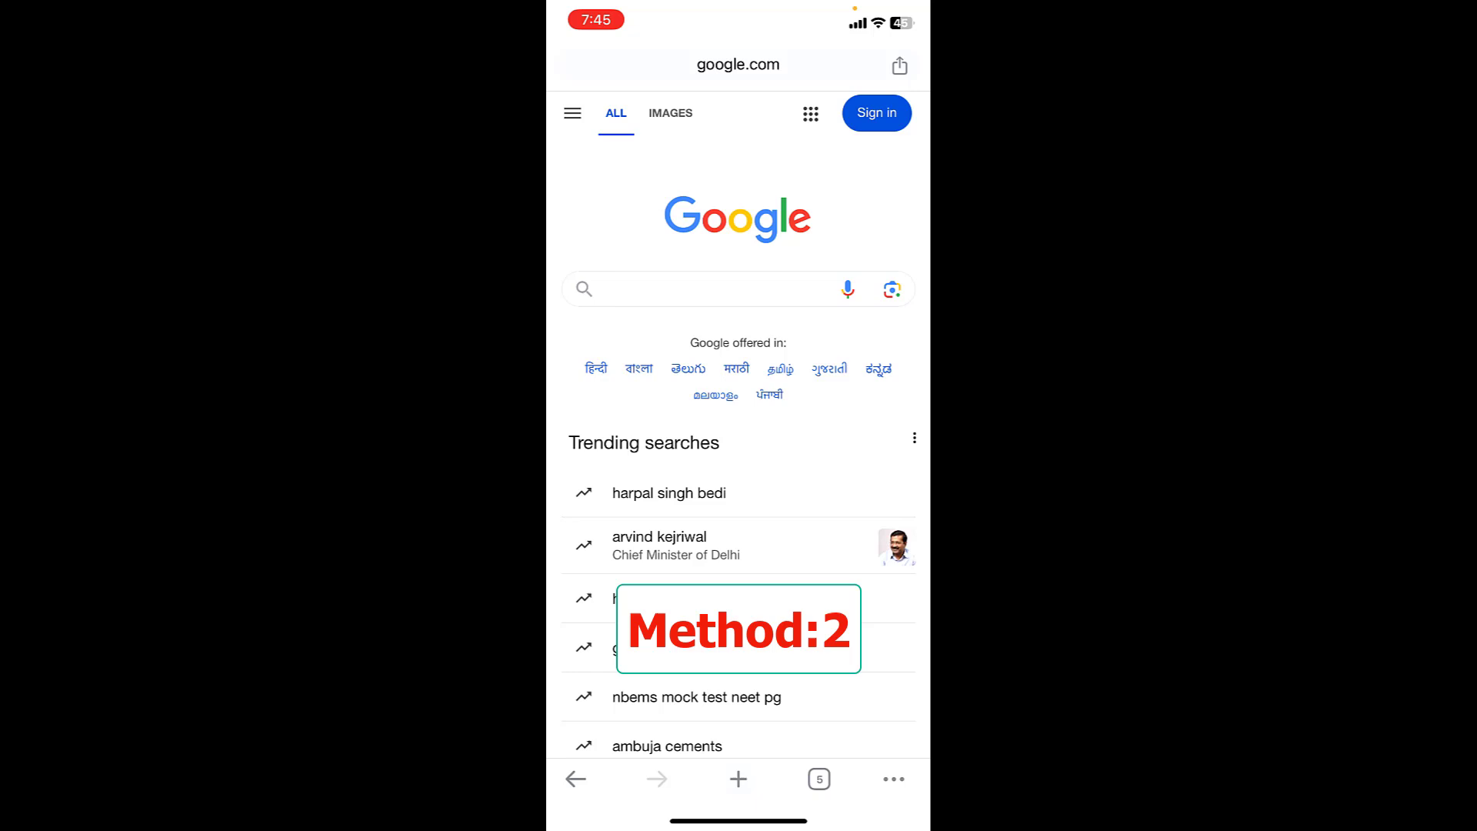
left_click(738, 64)
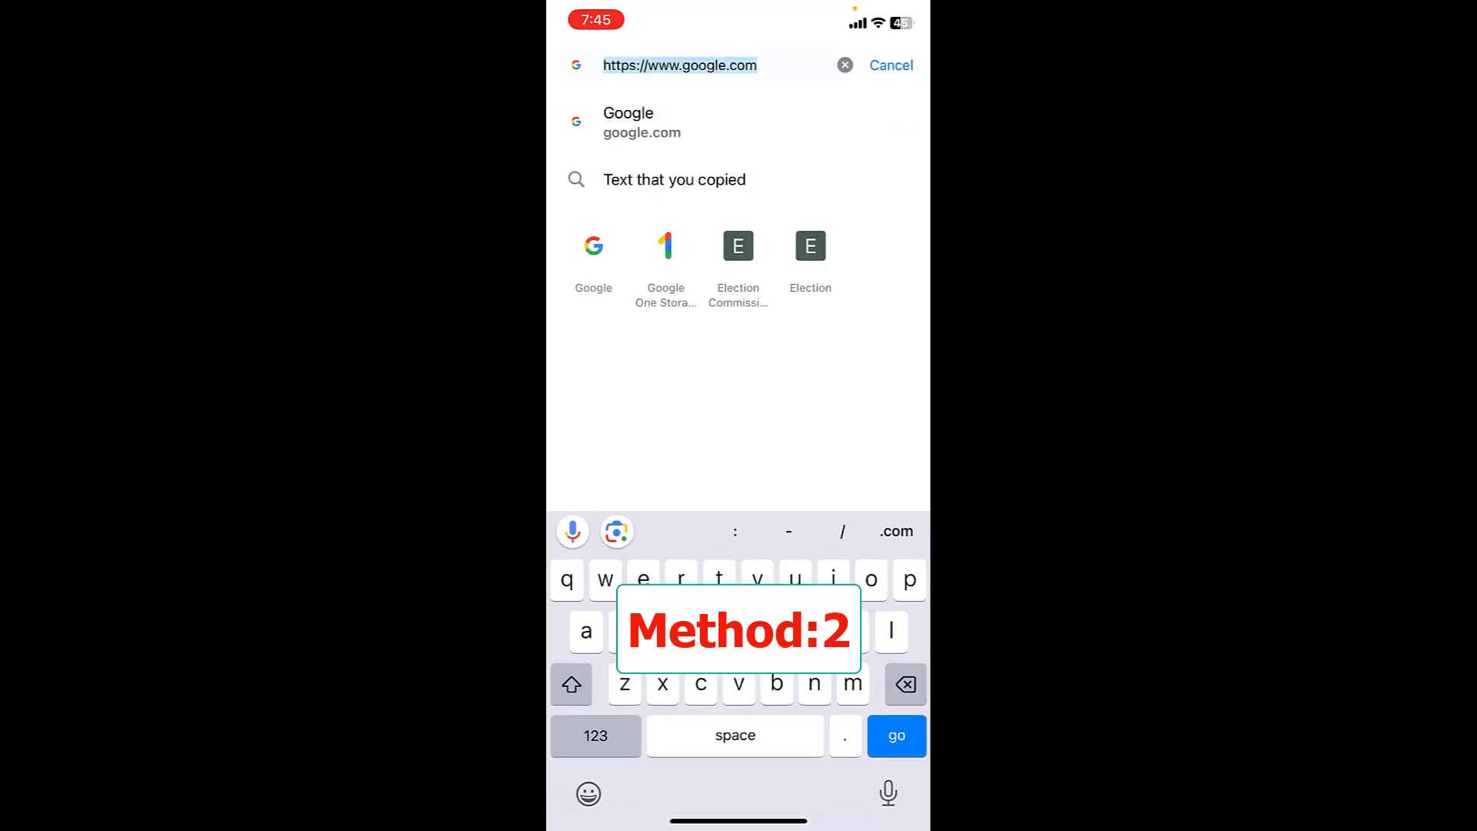
type("one")
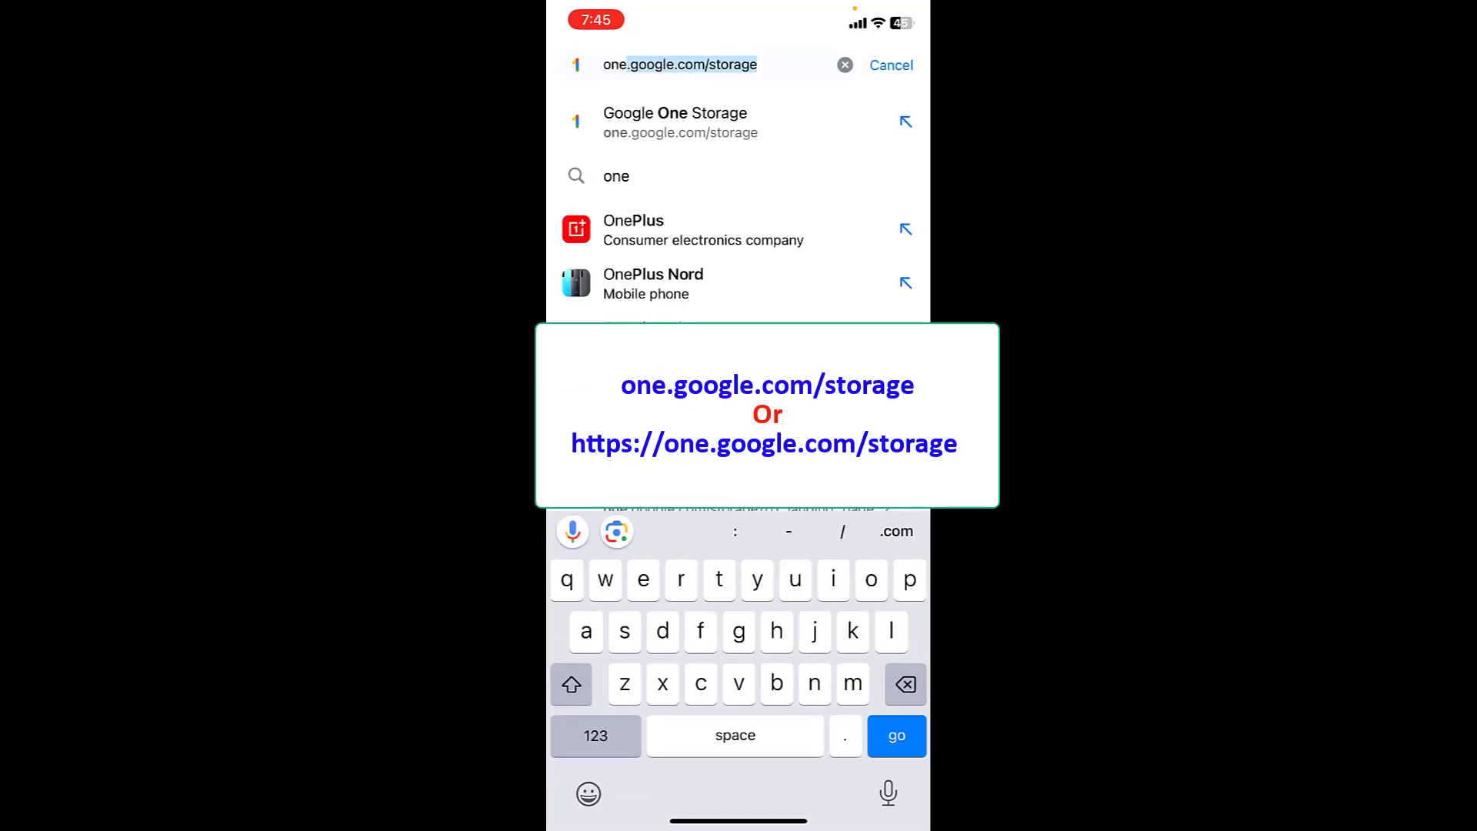
left_click(758, 65)
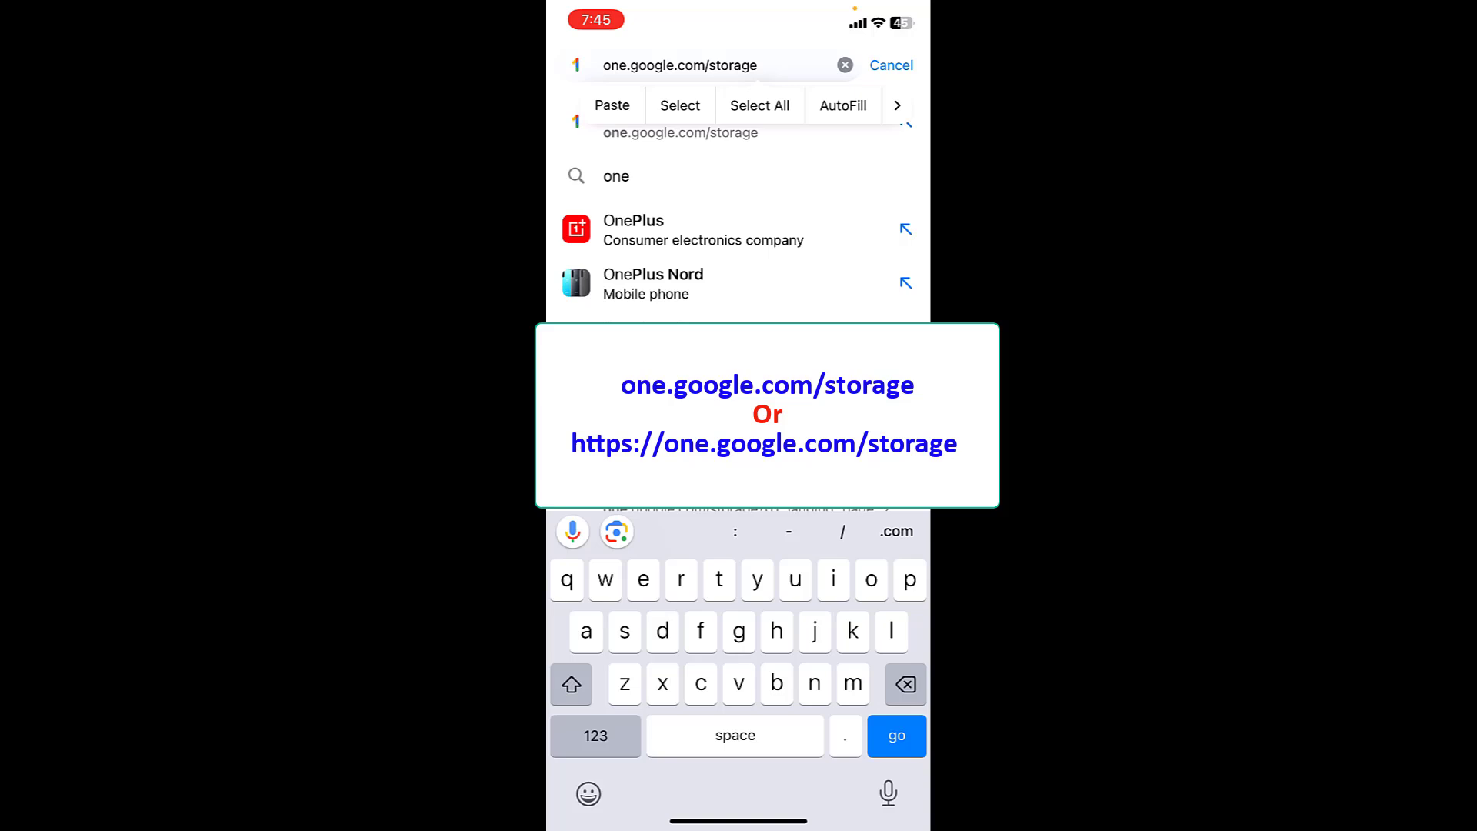
left_click(897, 736)
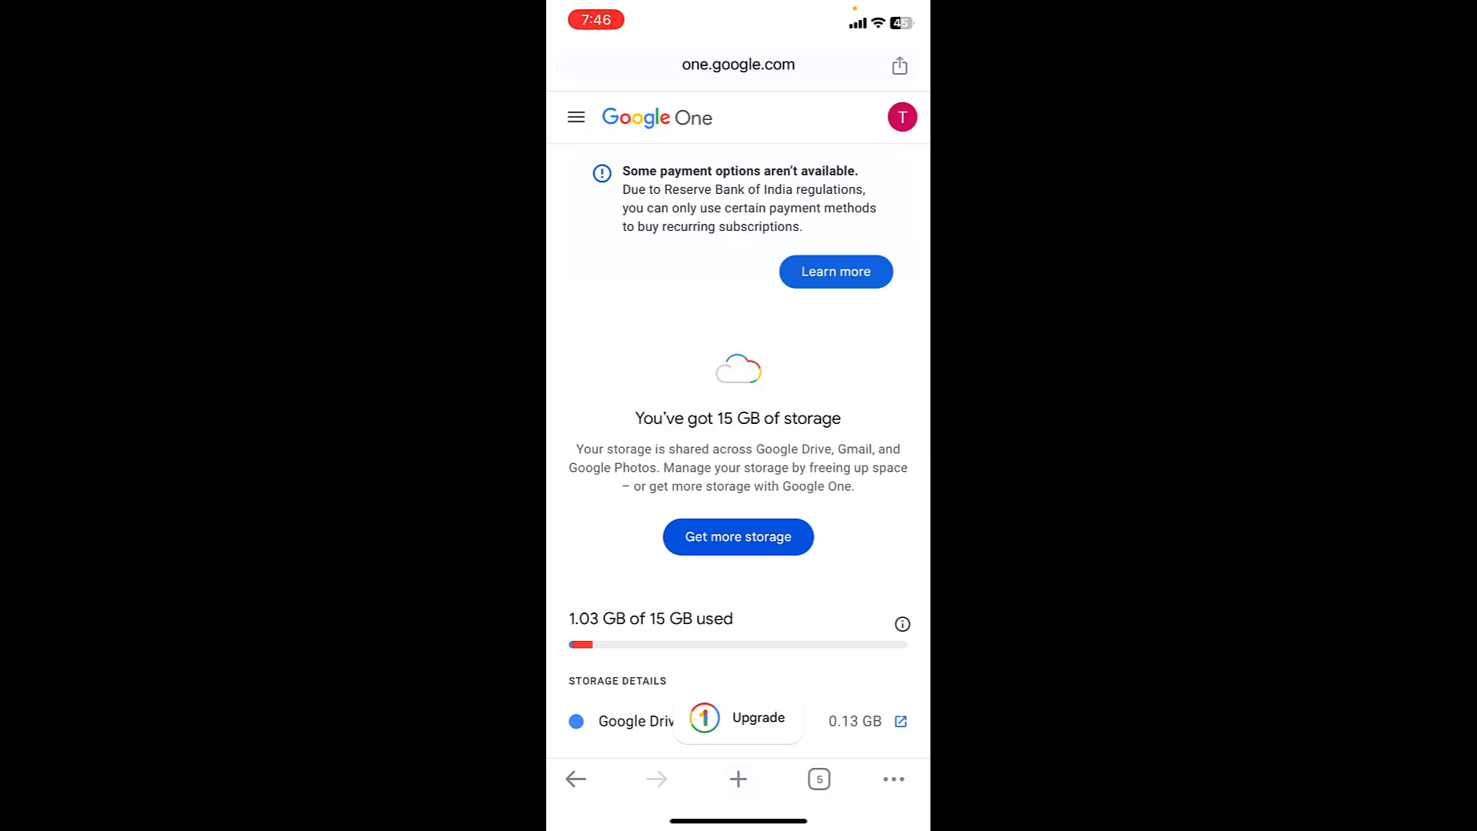
scroll(738, 461, "down", 3)
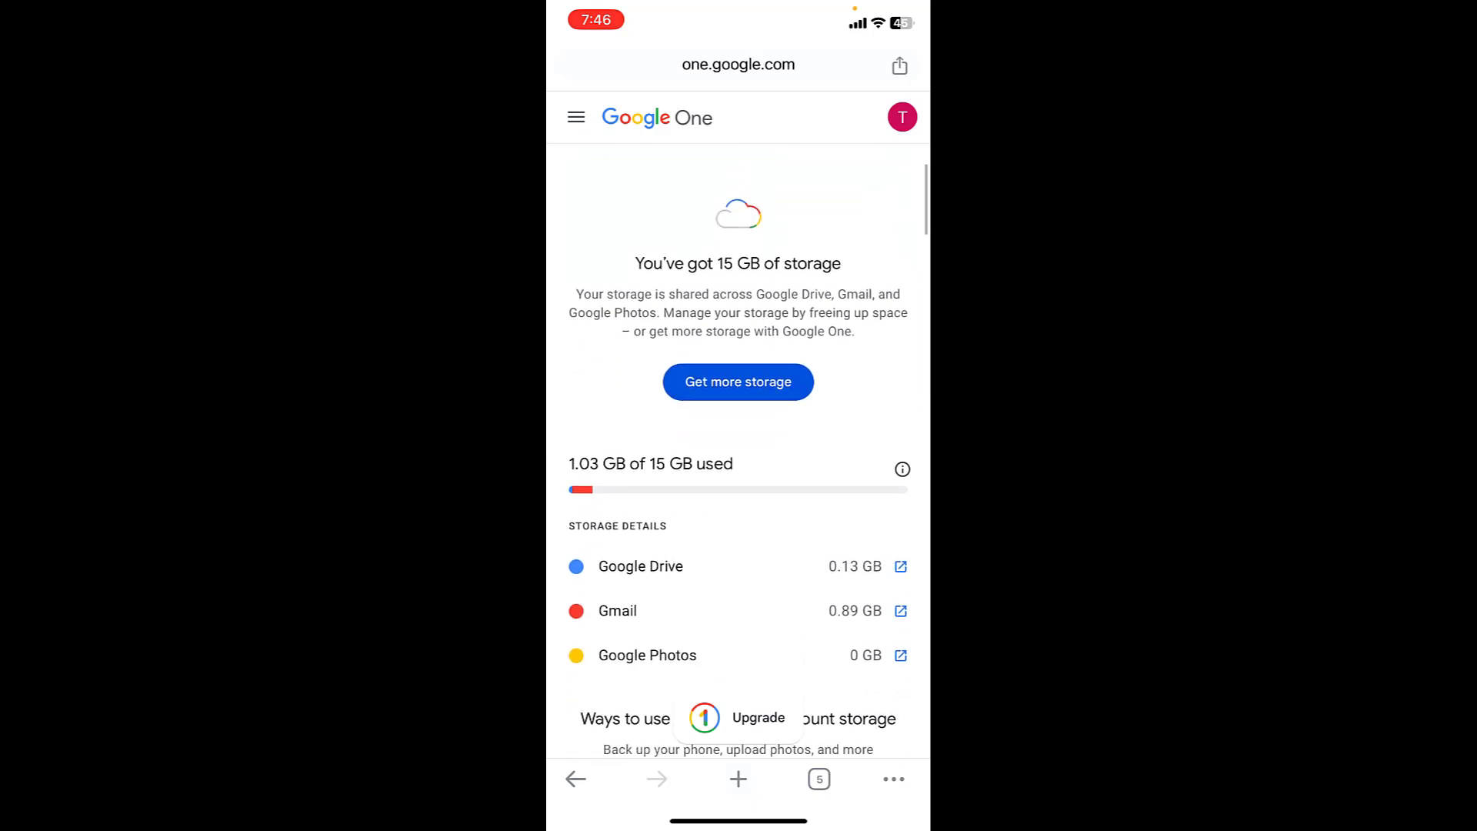
scroll(739, 462, "down", 2)
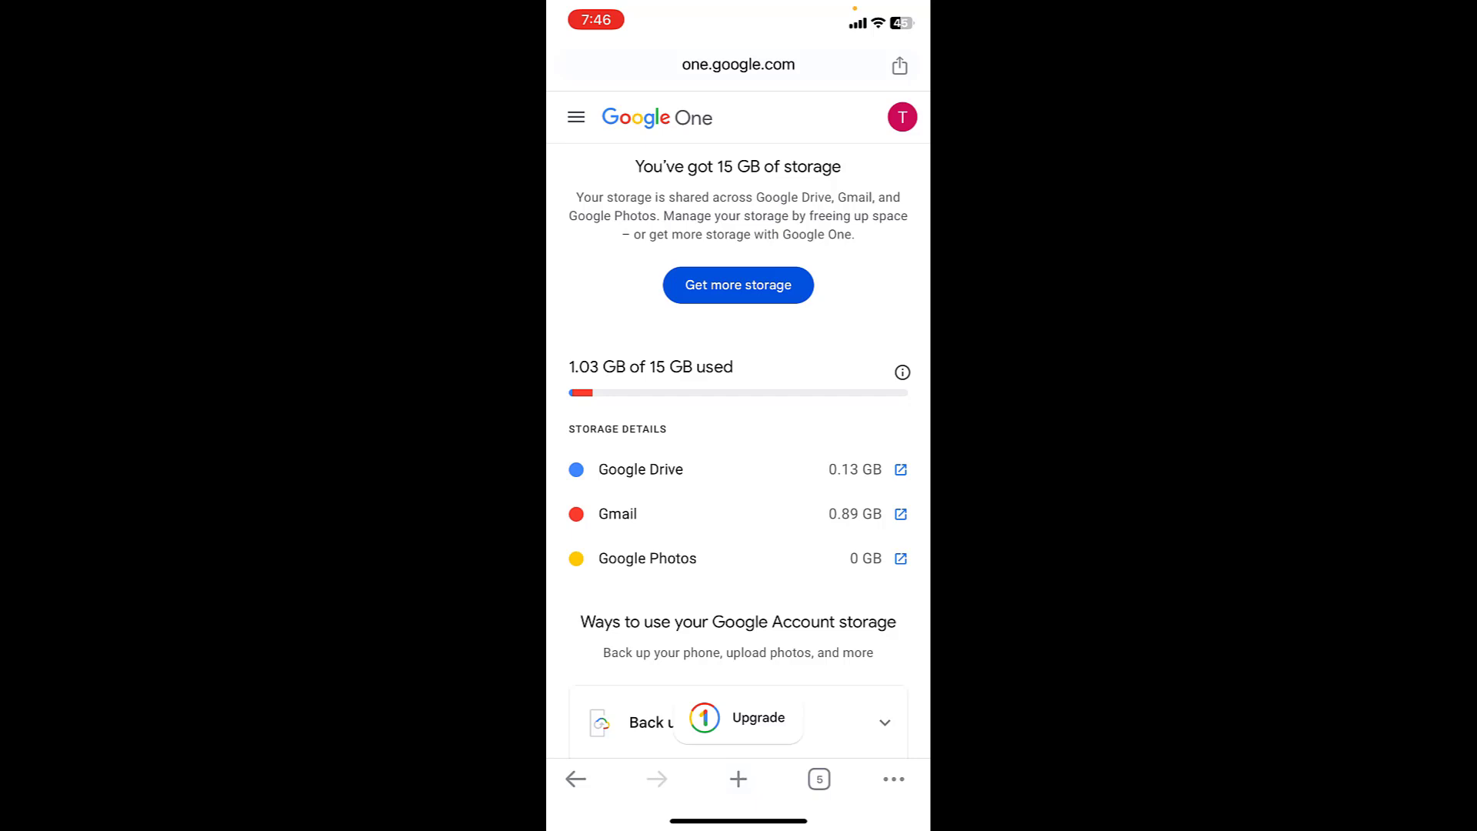
scroll(739, 462, "down", 1)
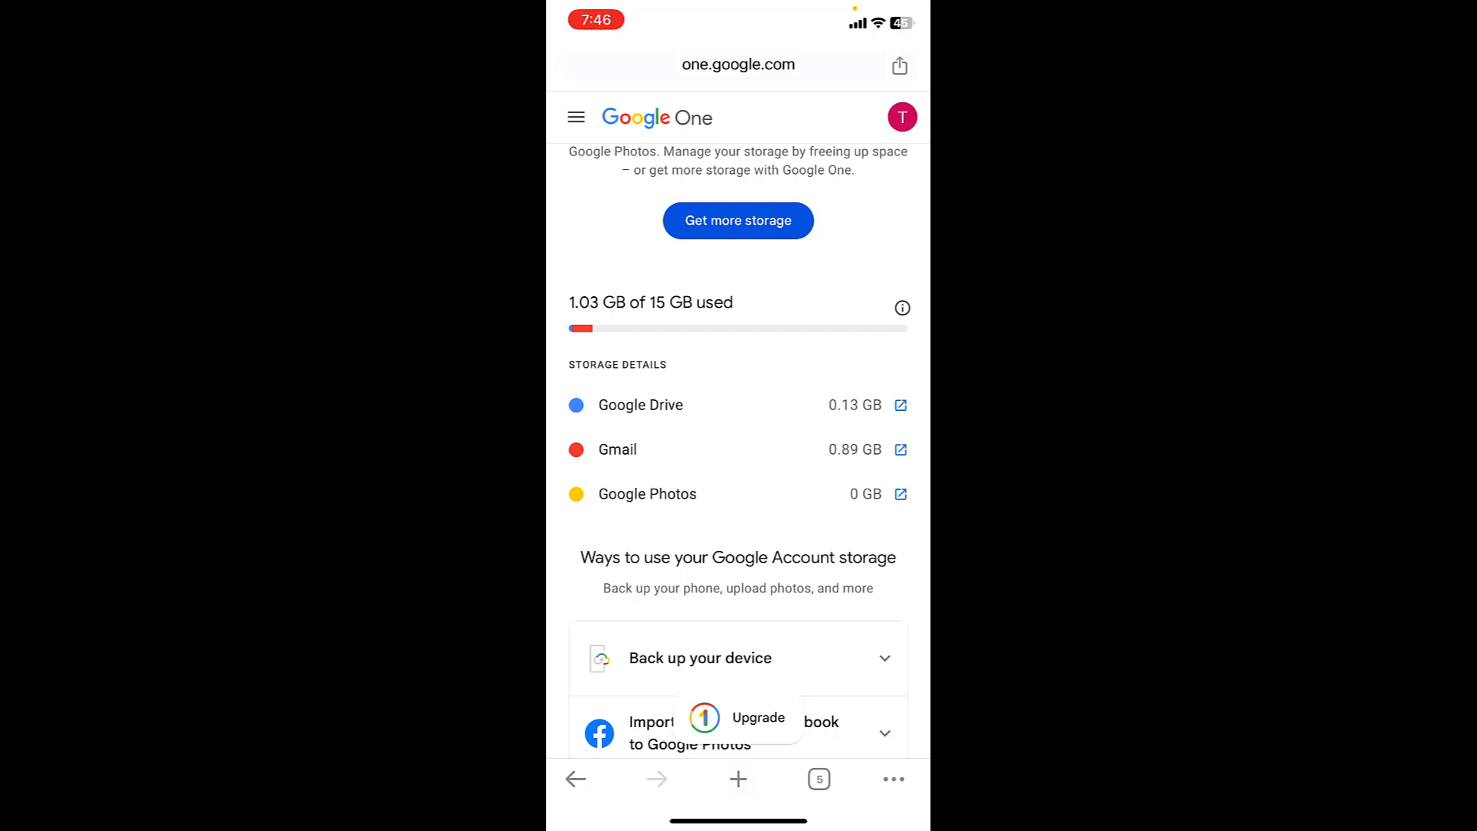
scroll(739, 462, "down", 2)
scroll(738, 462, "down", 2)
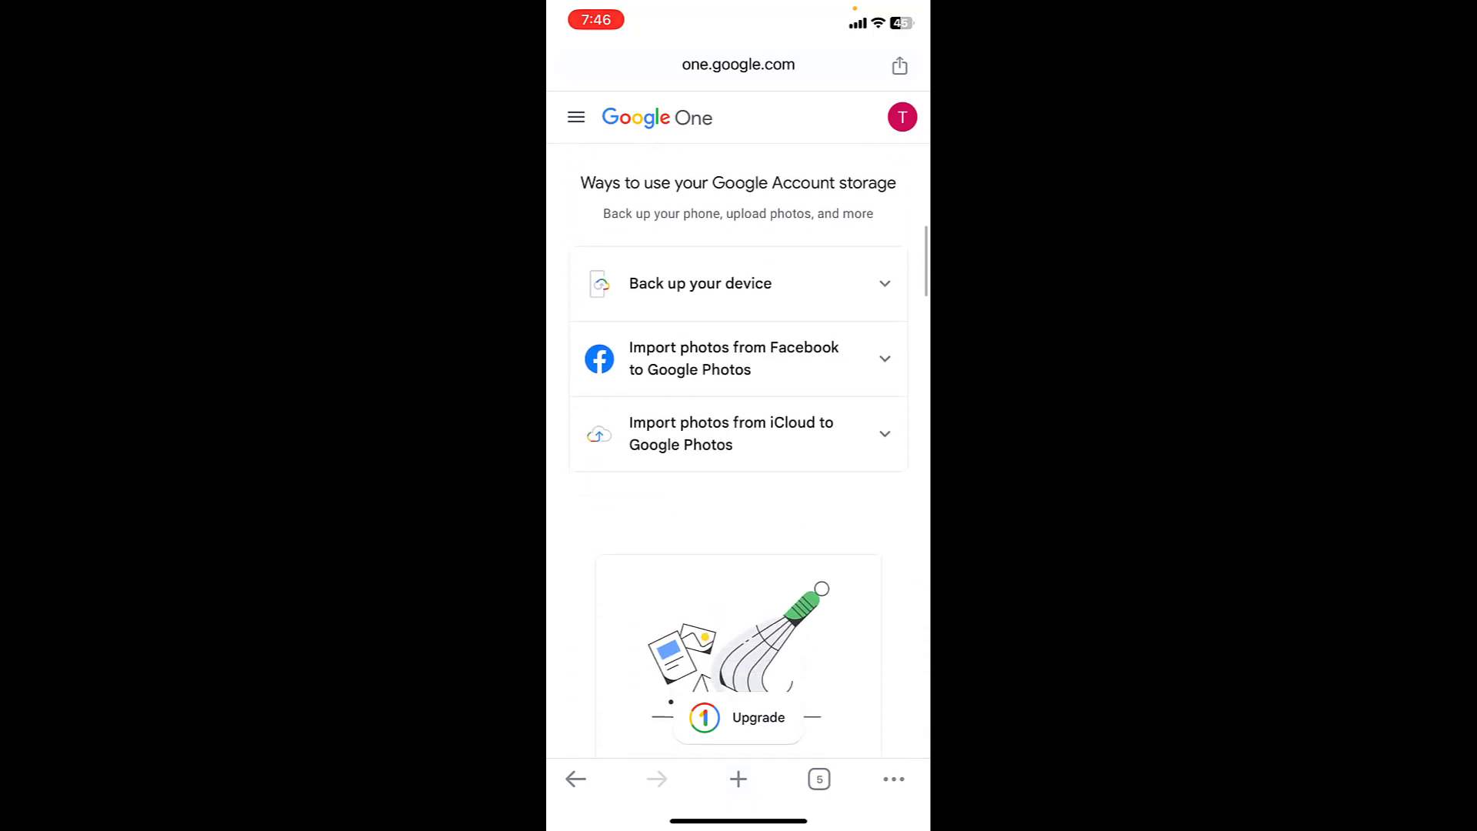
scroll(739, 461, "down", 2)
scroll(739, 462, "down", 1)
scroll(740, 462, "down", 2)
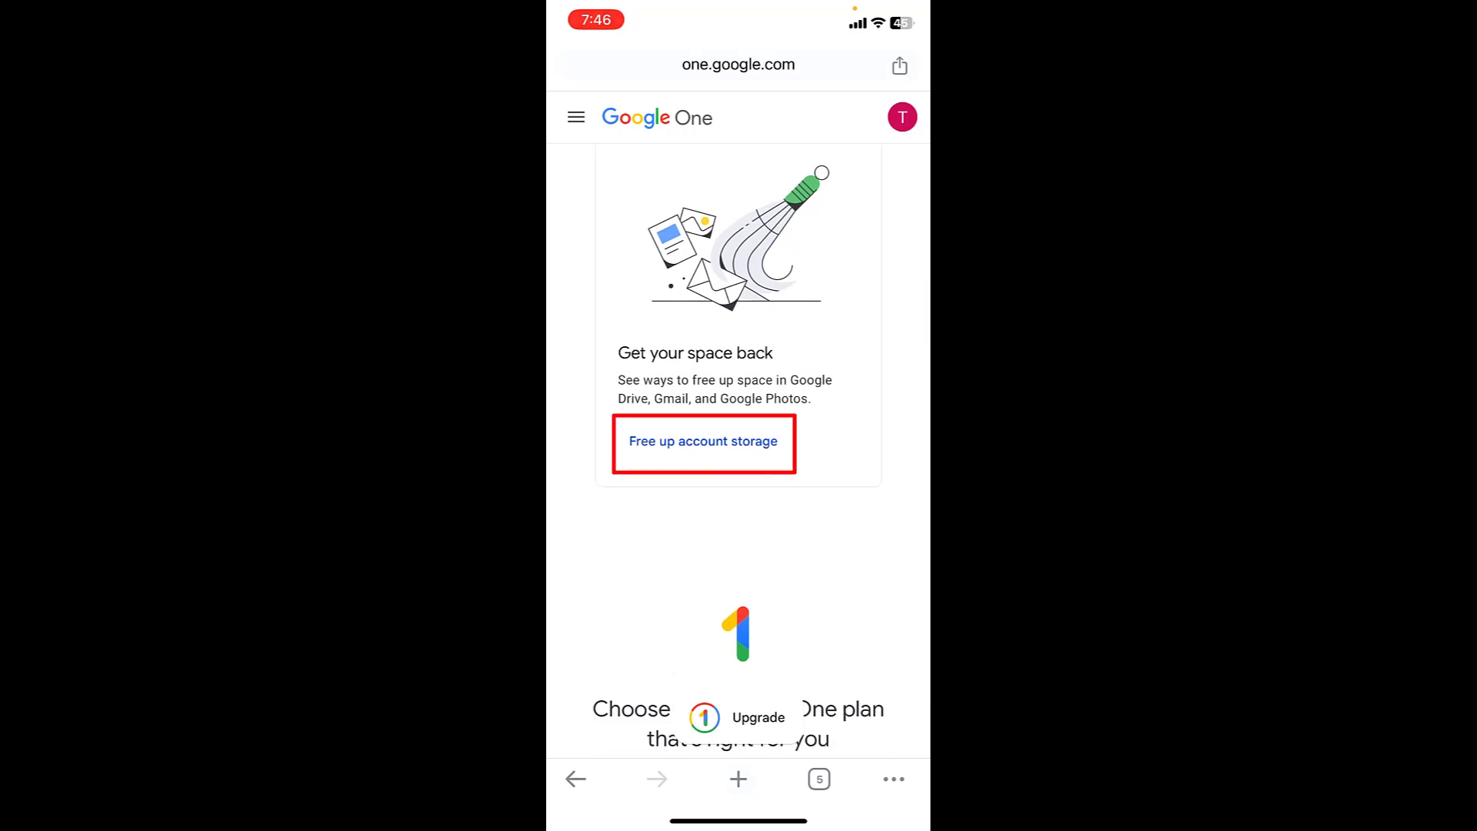
left_click(703, 442)
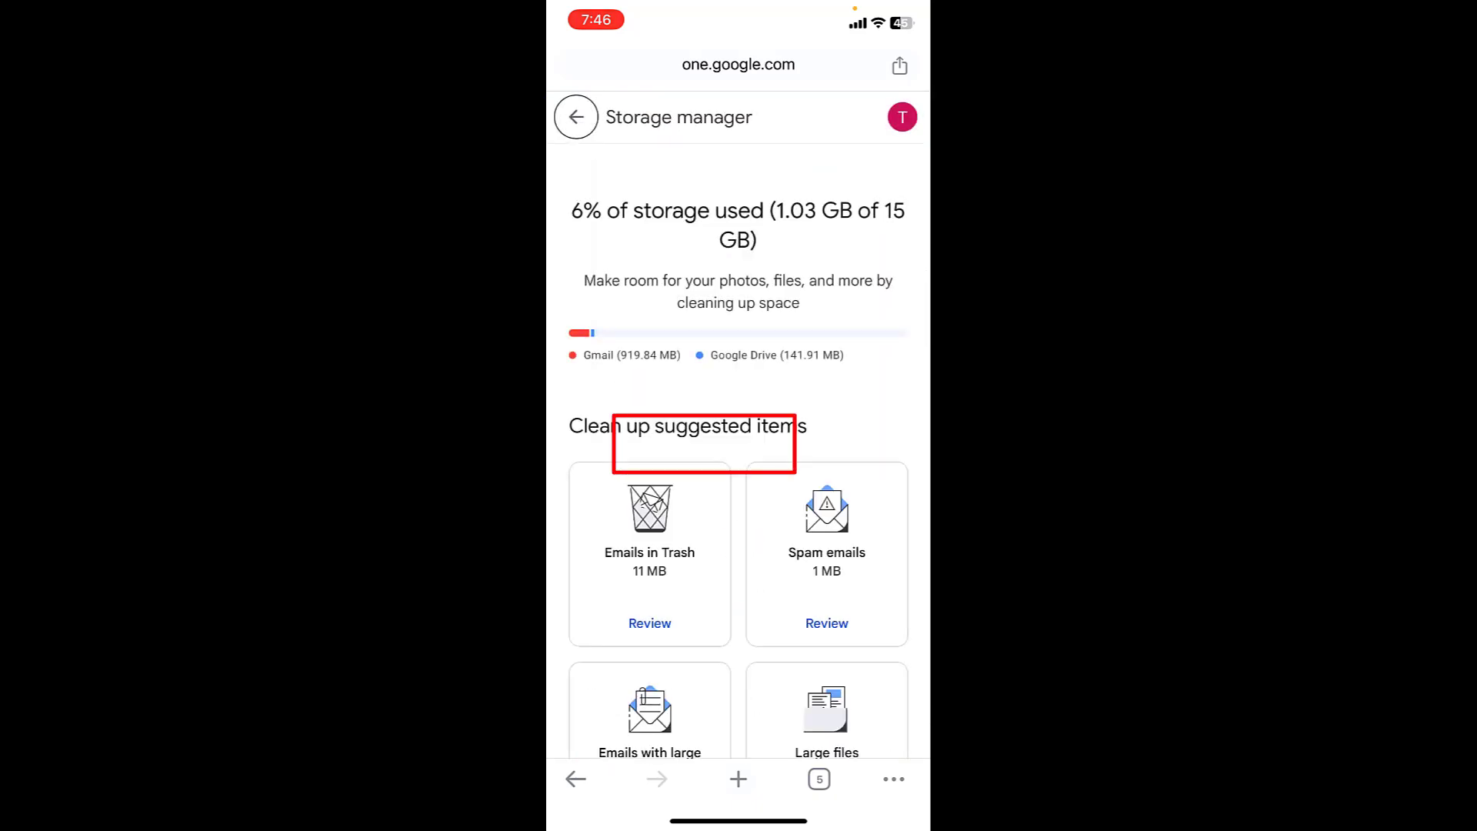
scroll(738, 461, "down", 2)
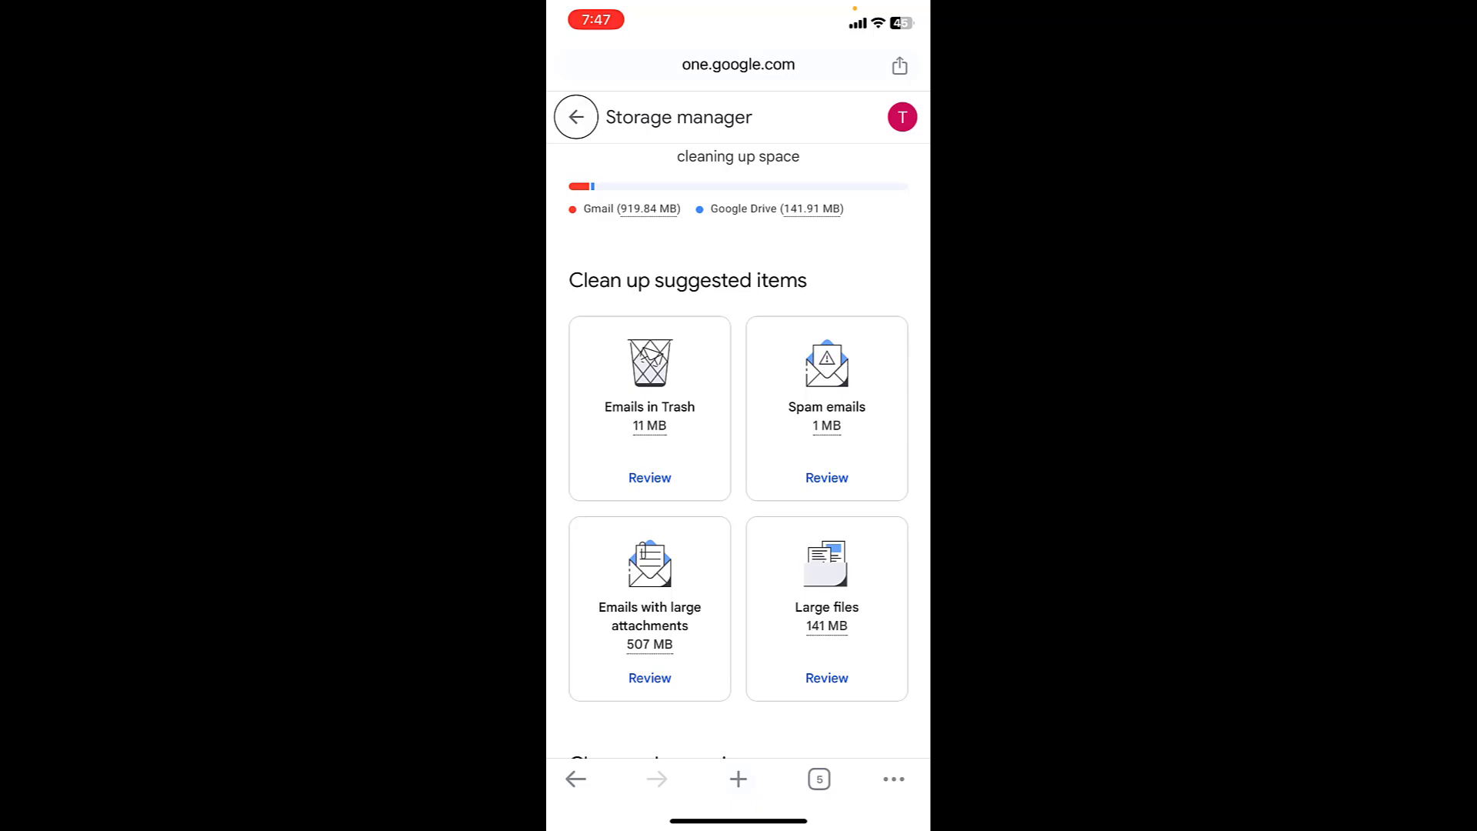
scroll(739, 451, "down", 3)
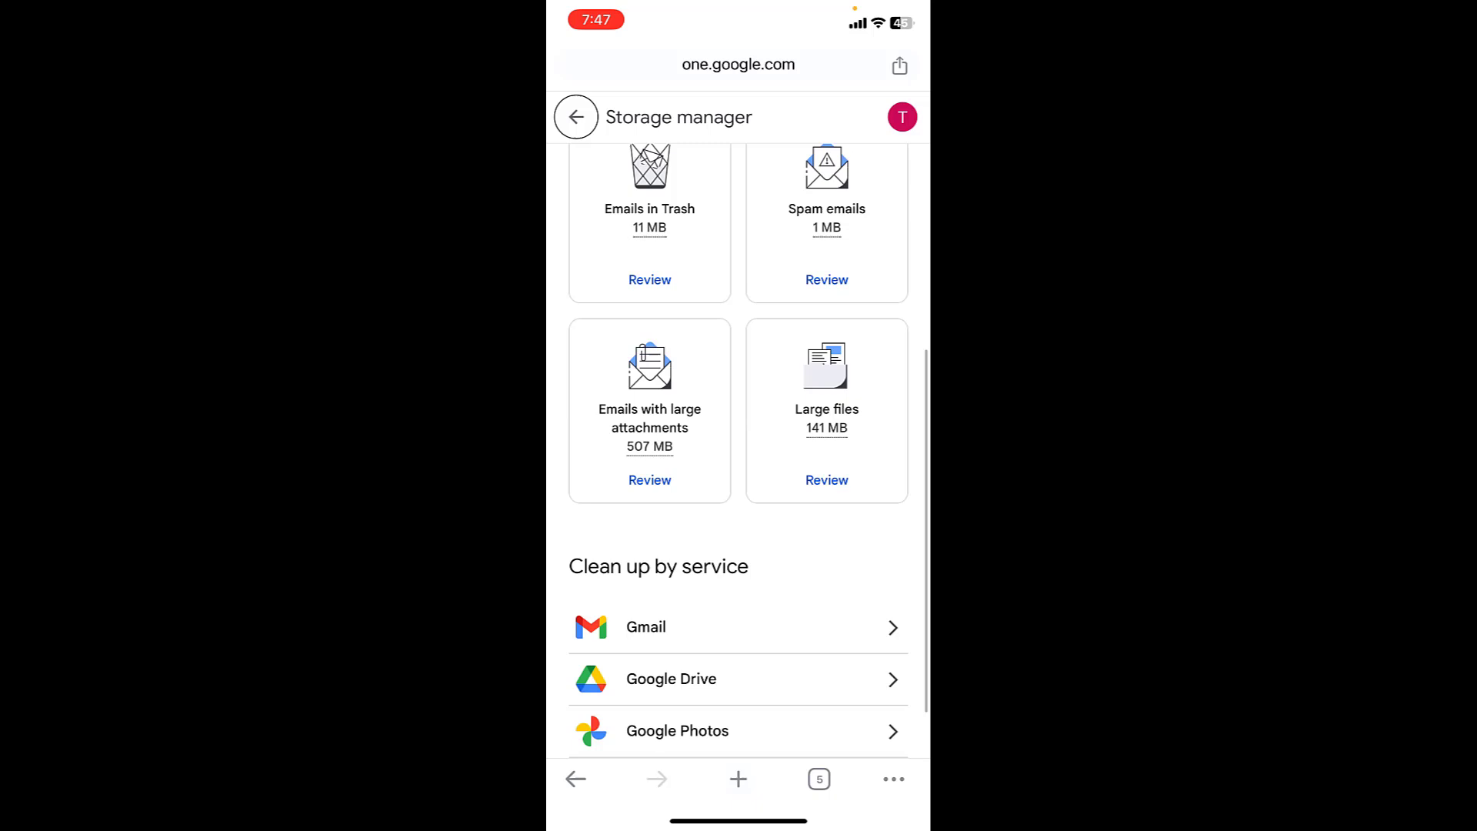
scroll(739, 450, "up", 1)
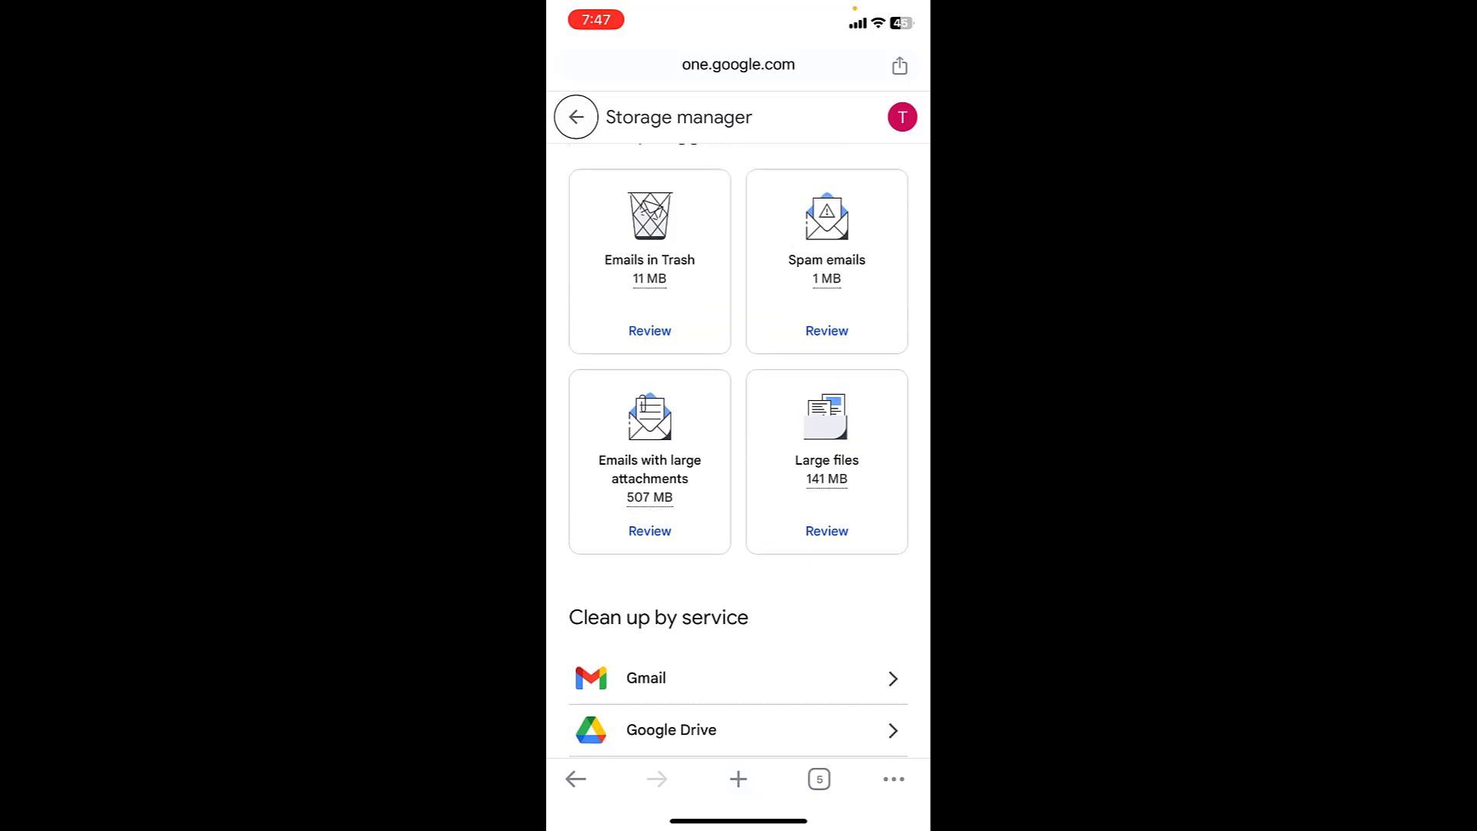
- Review Drive's large files and permanently delete 'Untitled document', reclaiming 27.8 KB
left_click(827, 531)
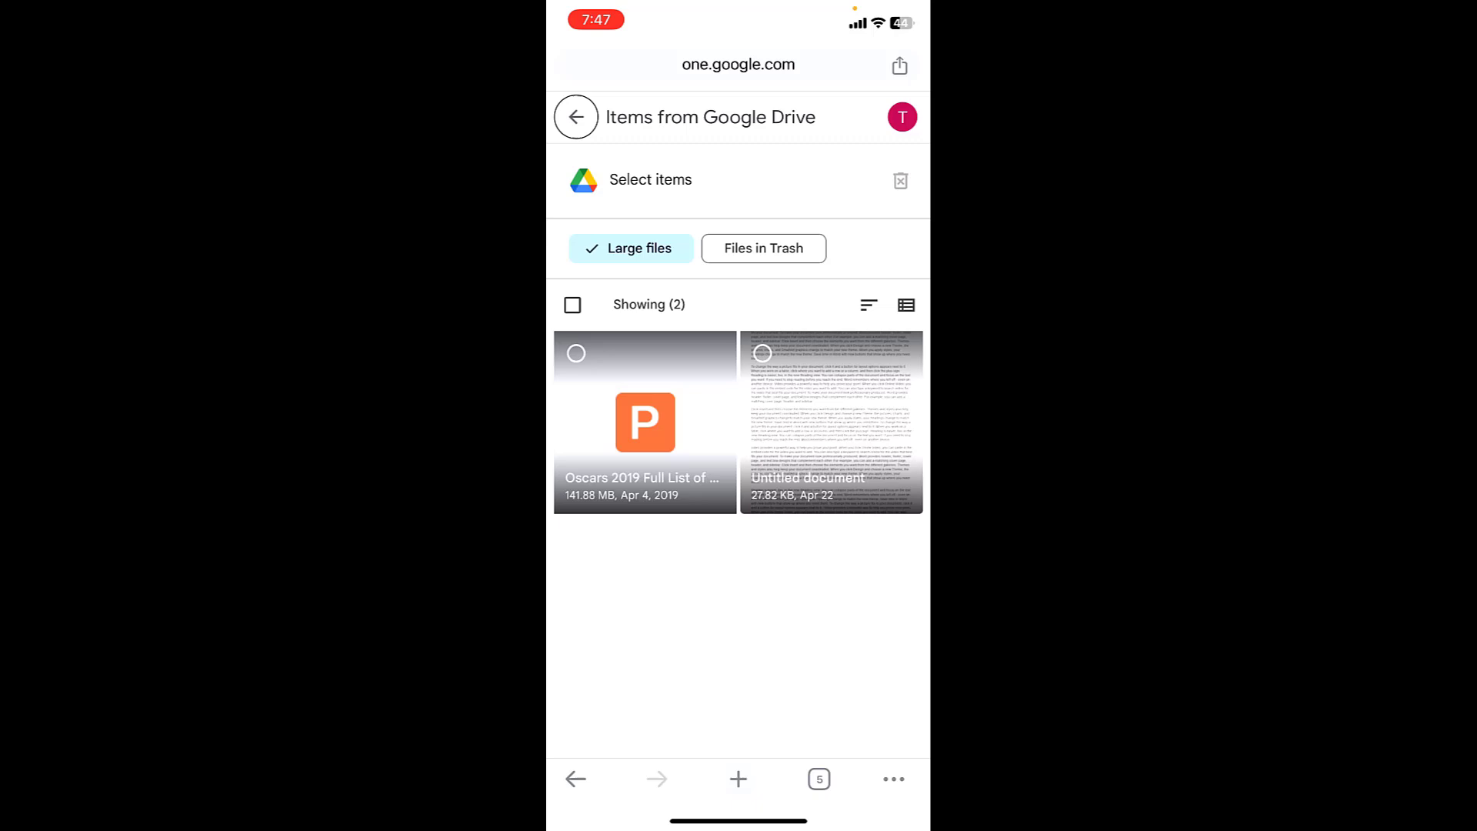
left_click(576, 117)
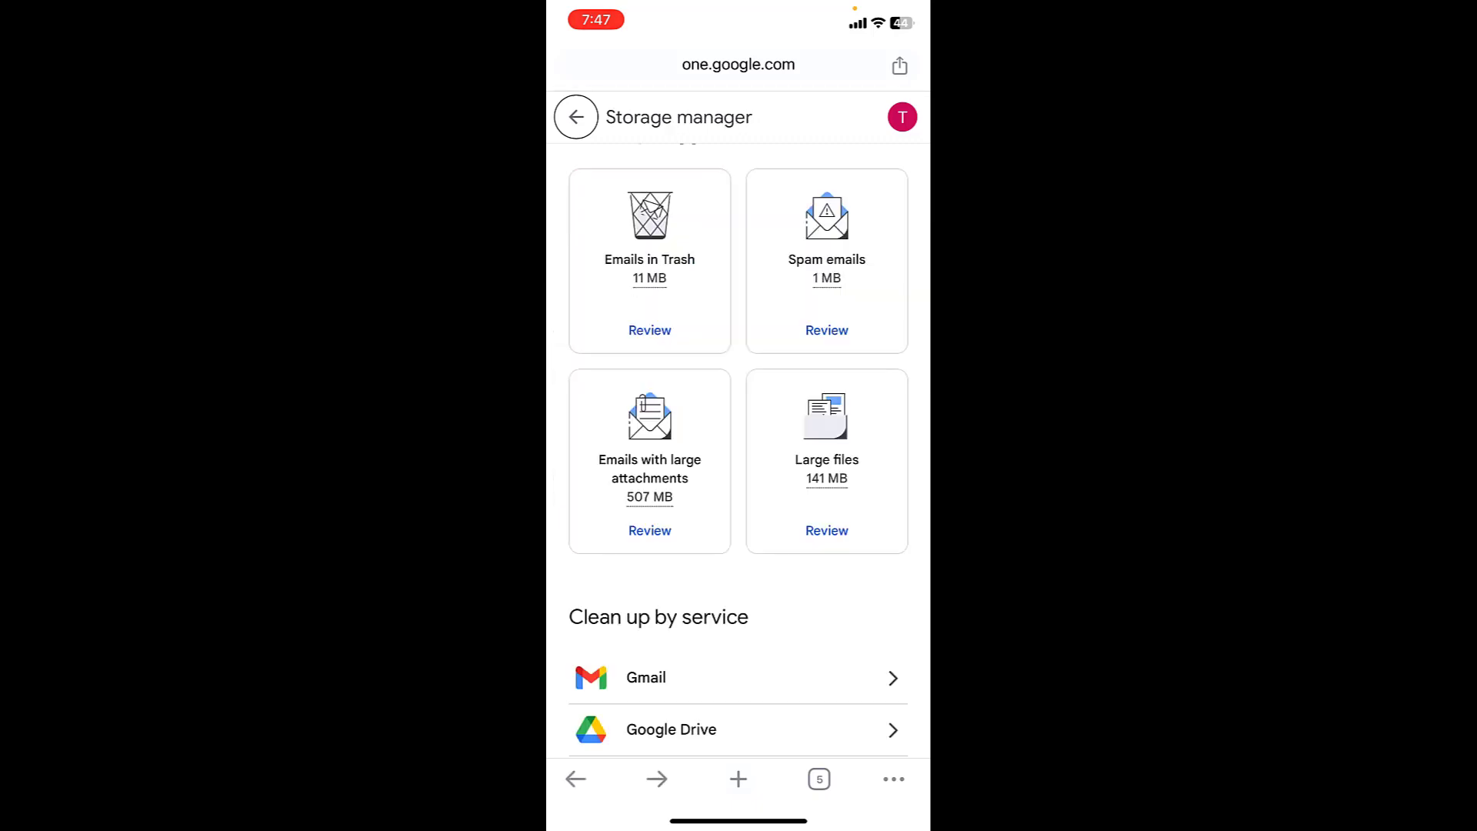
scroll(739, 450, "down", 2)
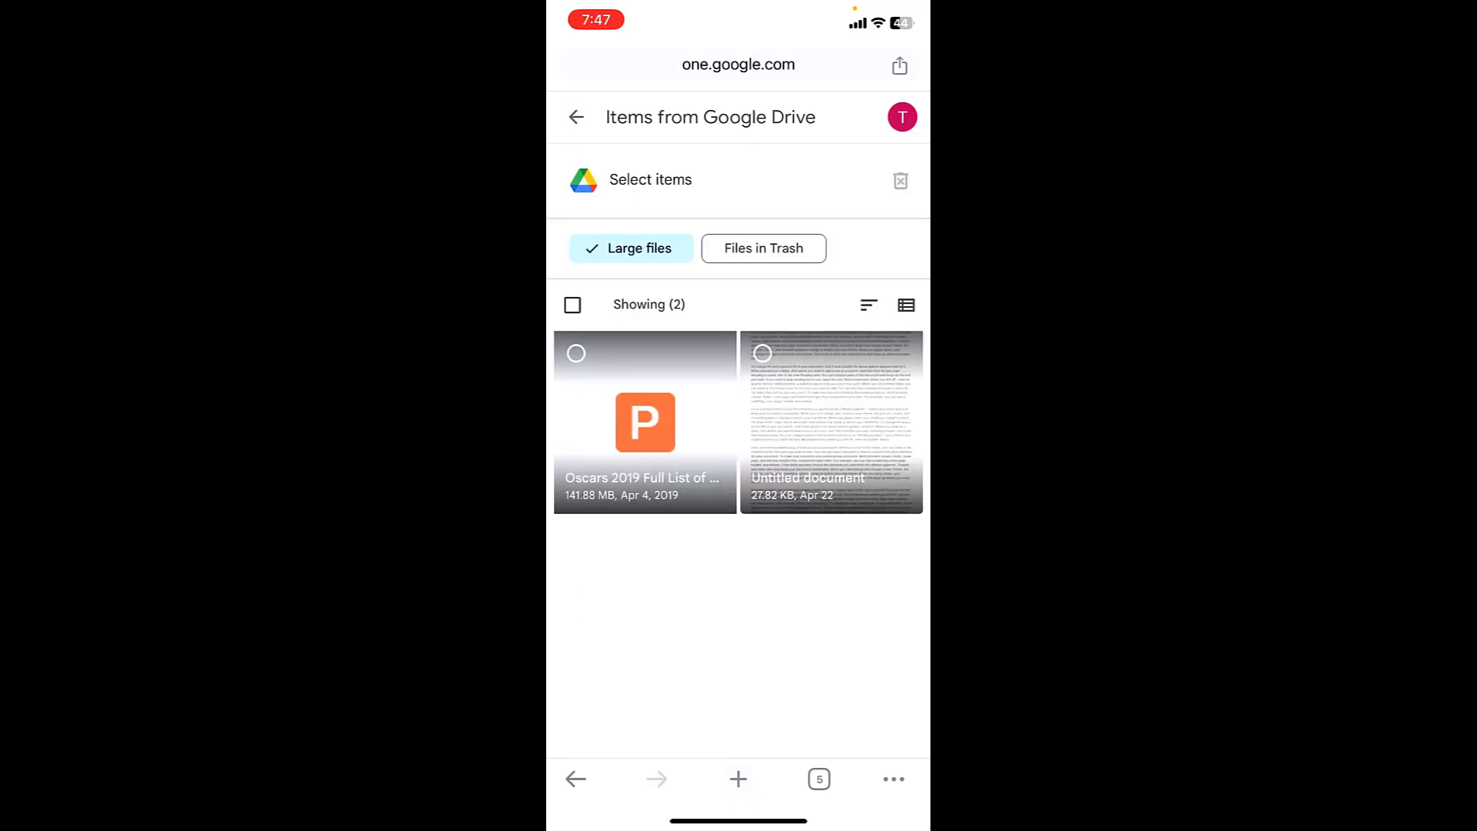
left_click(762, 353)
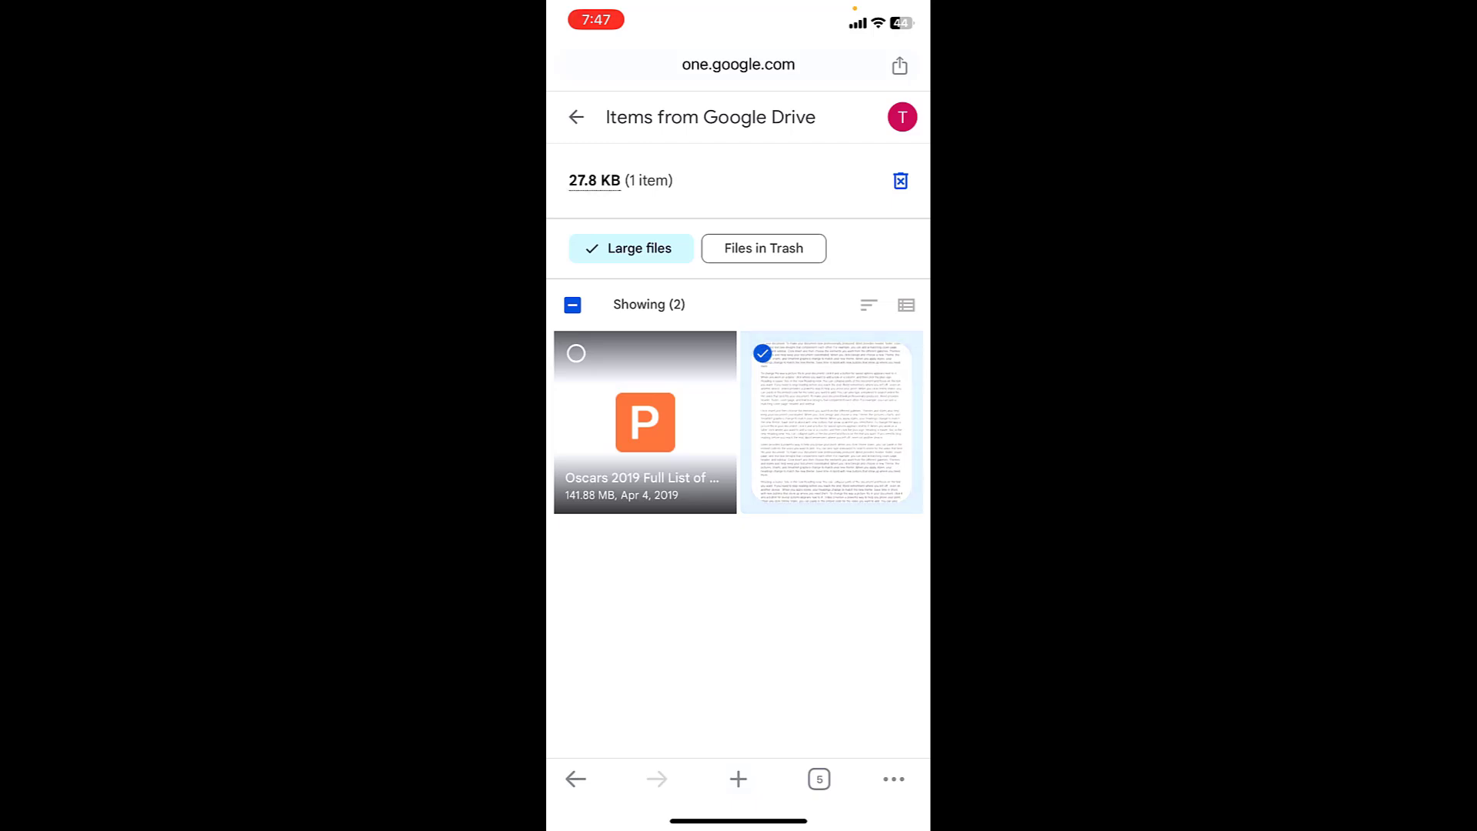
left_click(901, 181)
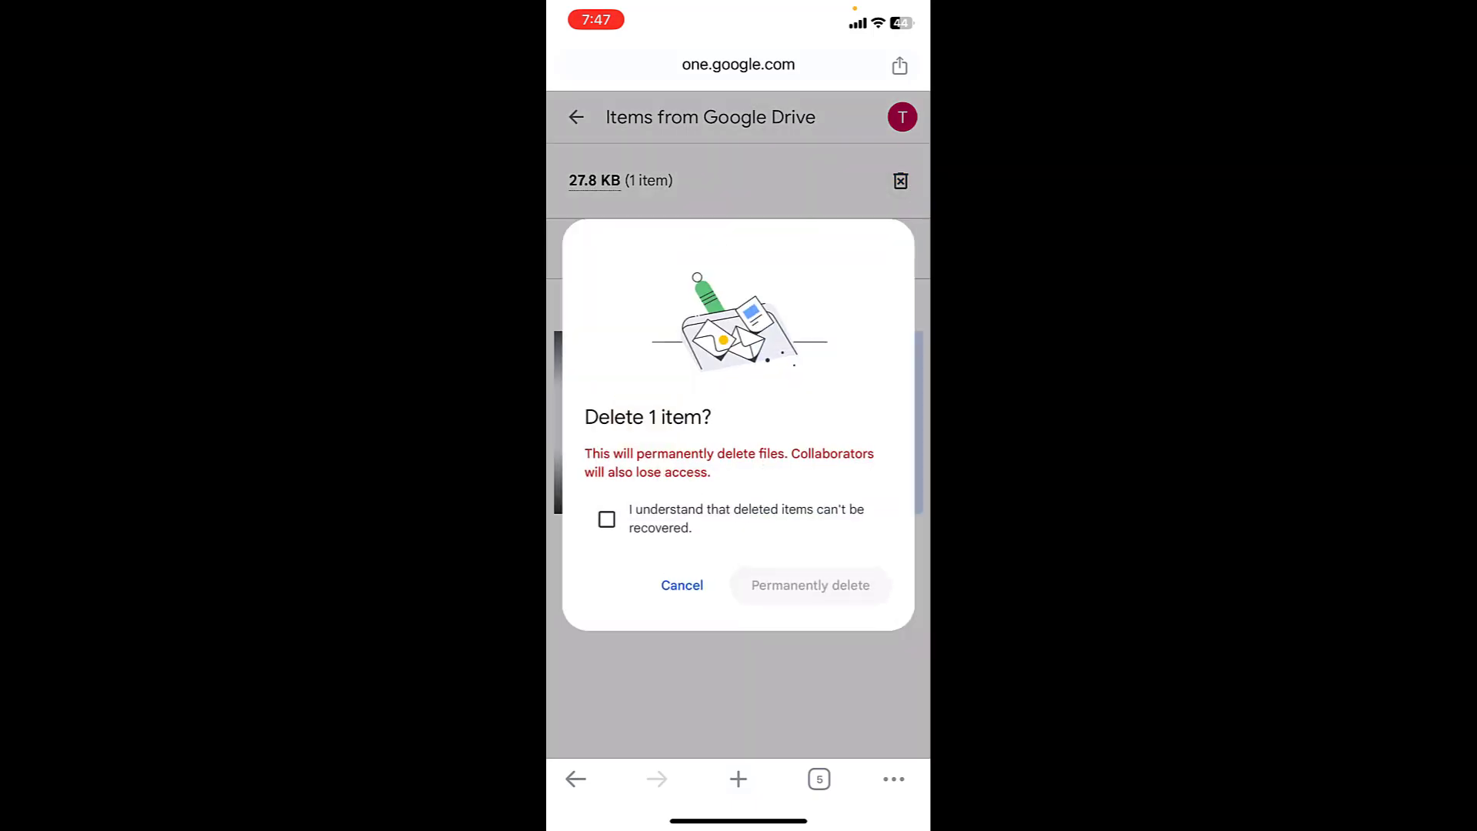
left_click(810, 586)
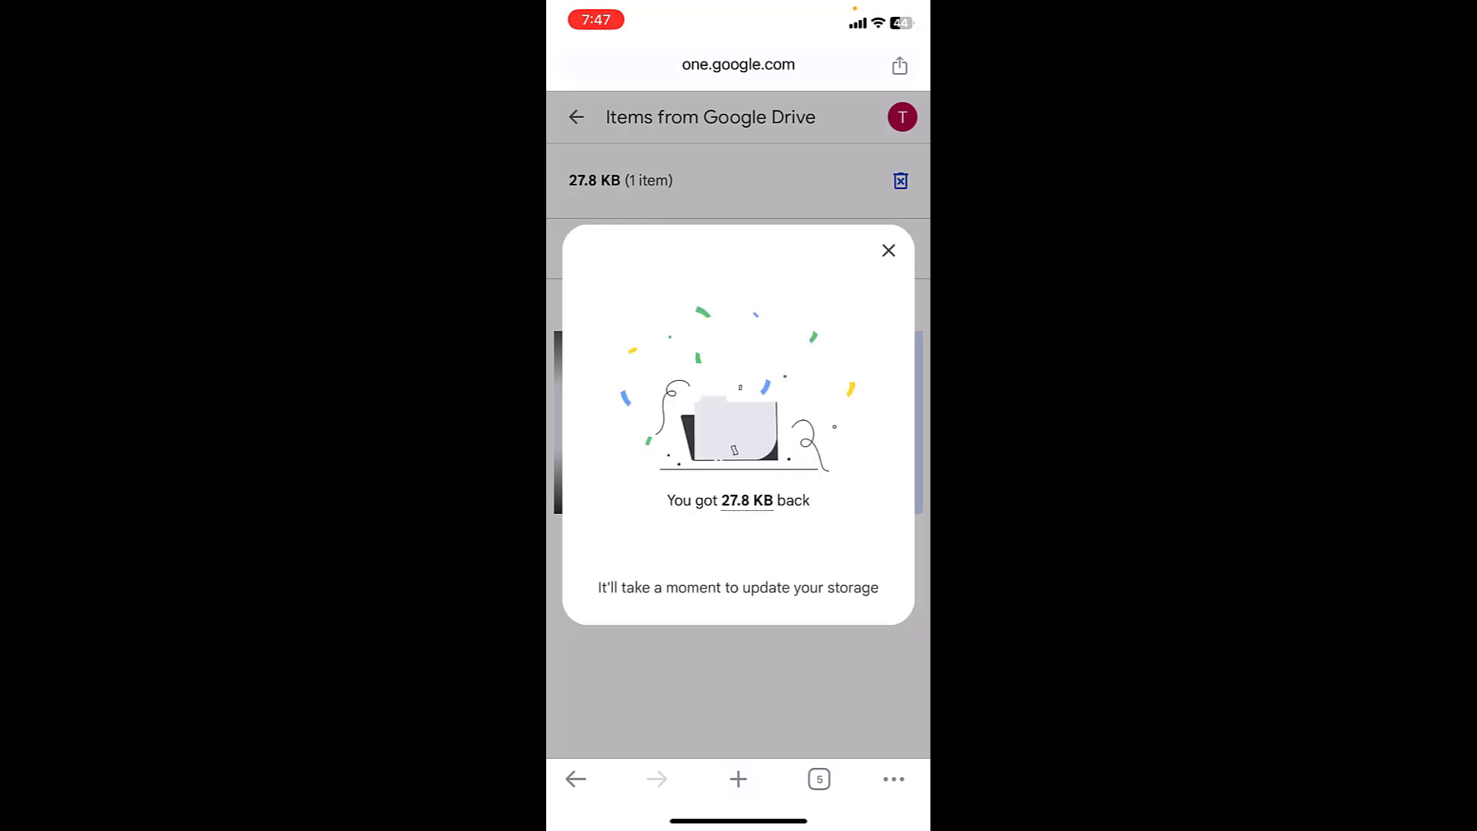
left_click(889, 250)
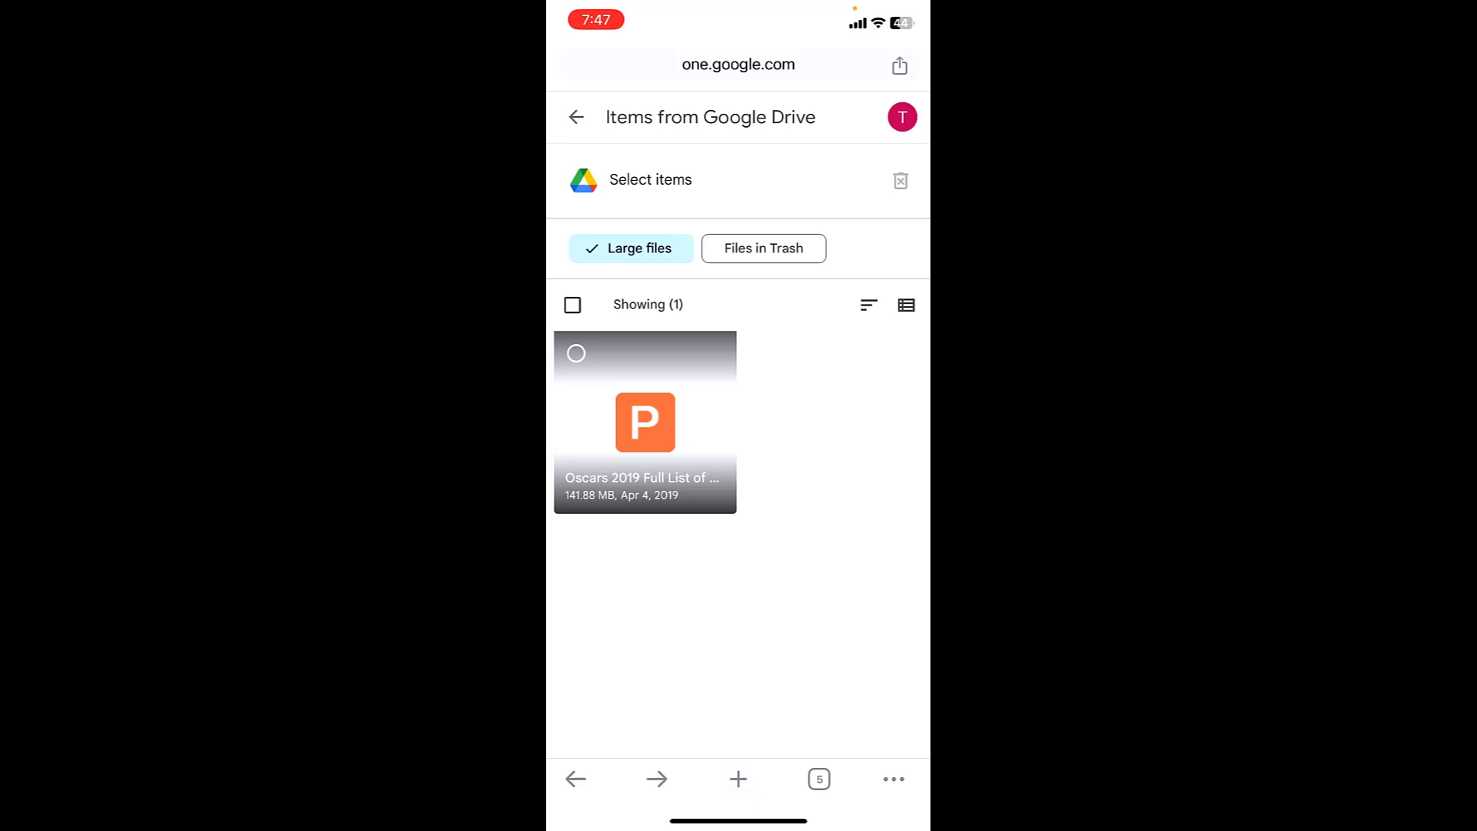
left_click(576, 779)
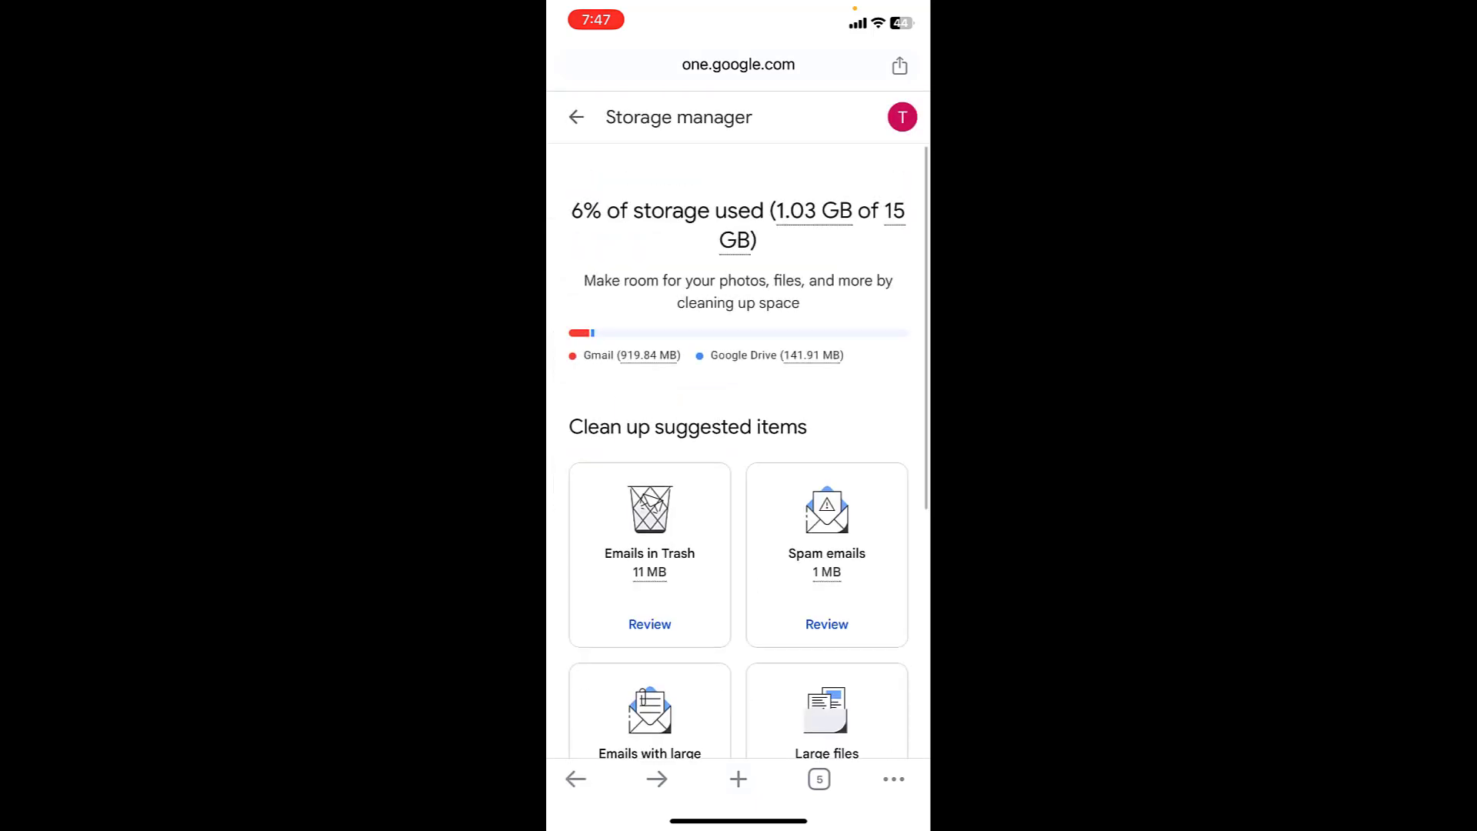
scroll(738, 450, "down", 5)
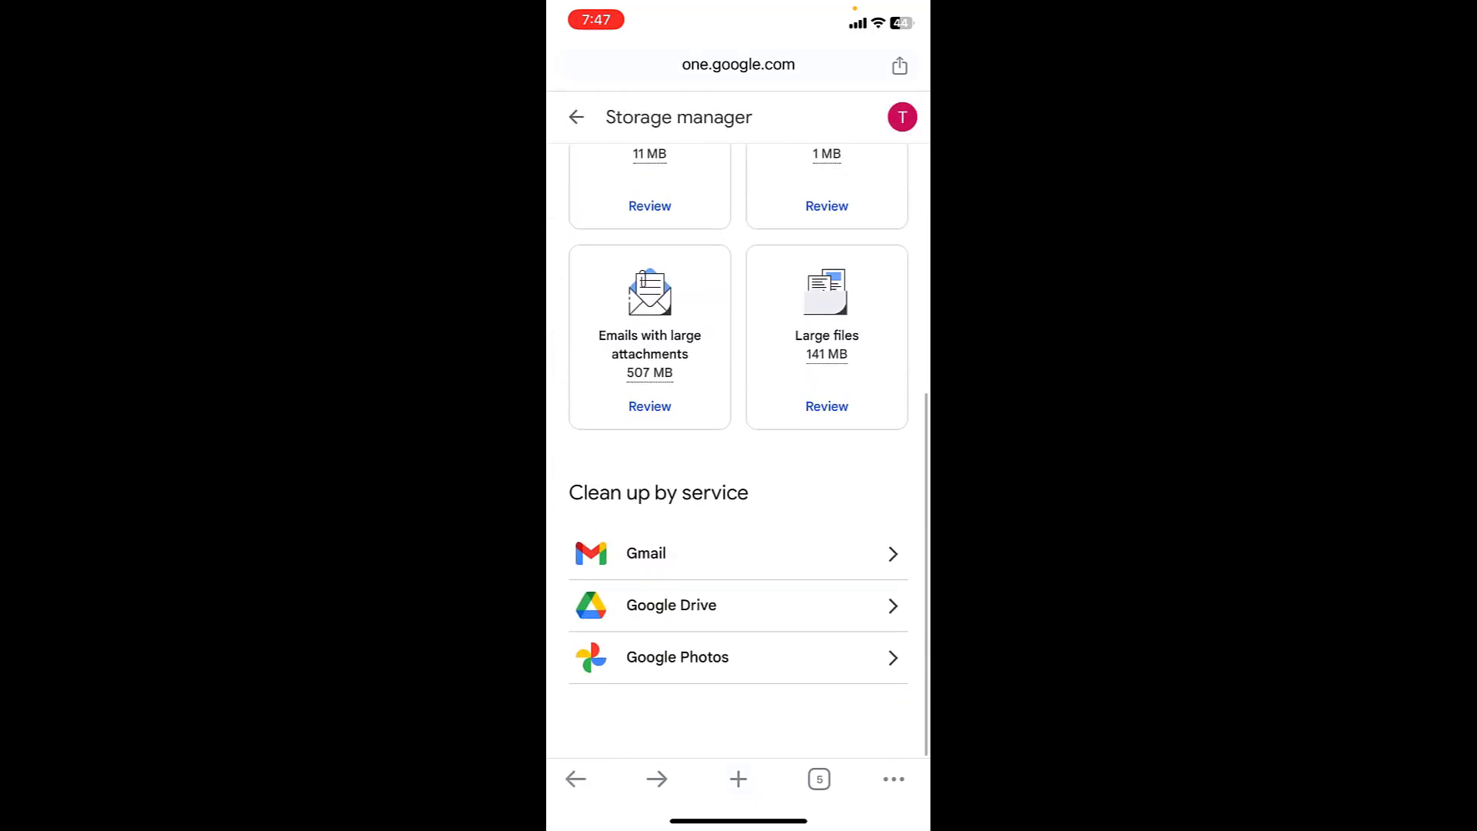
left_click(739, 657)
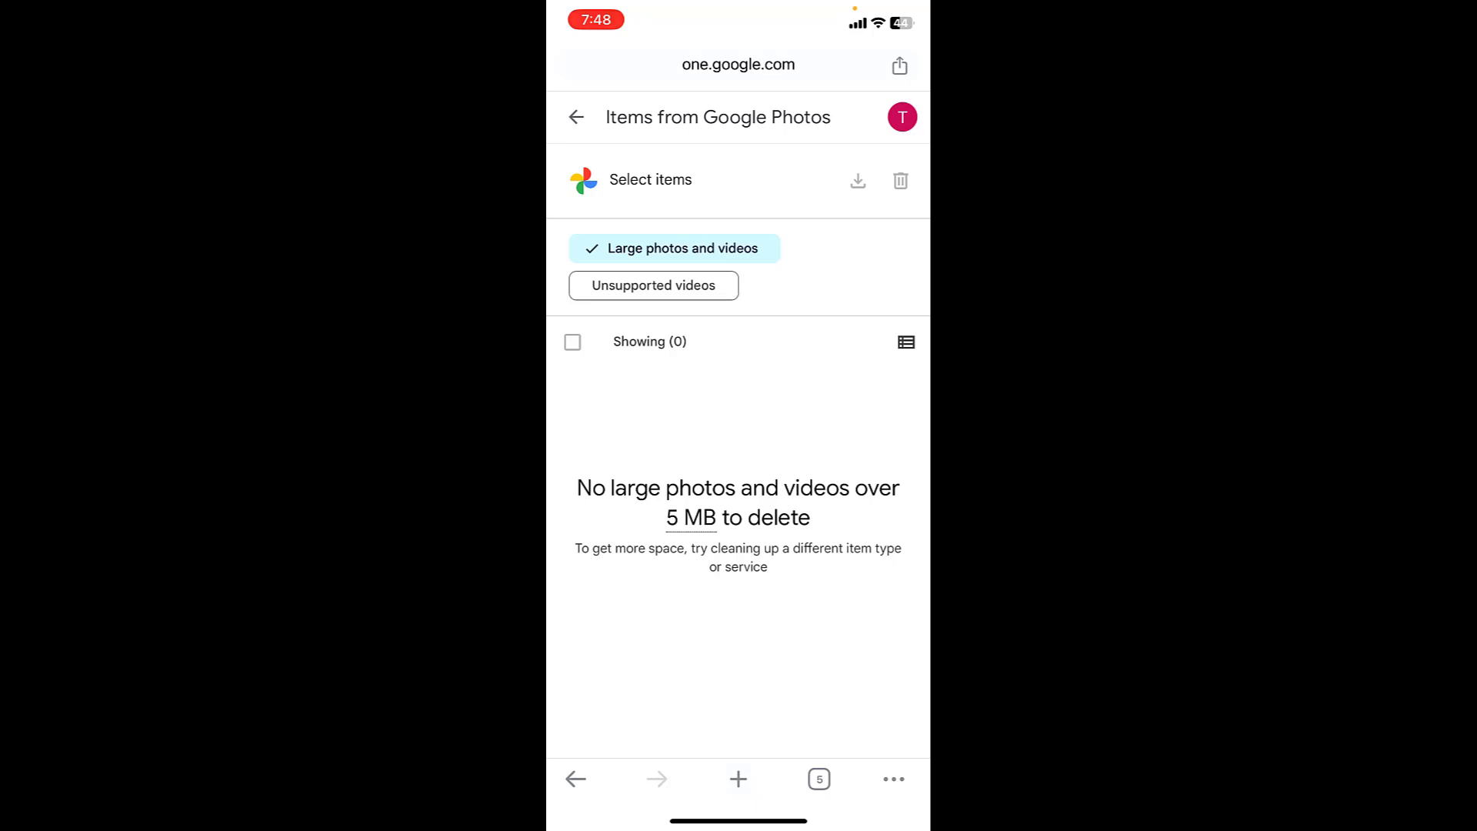
left_click(575, 779)
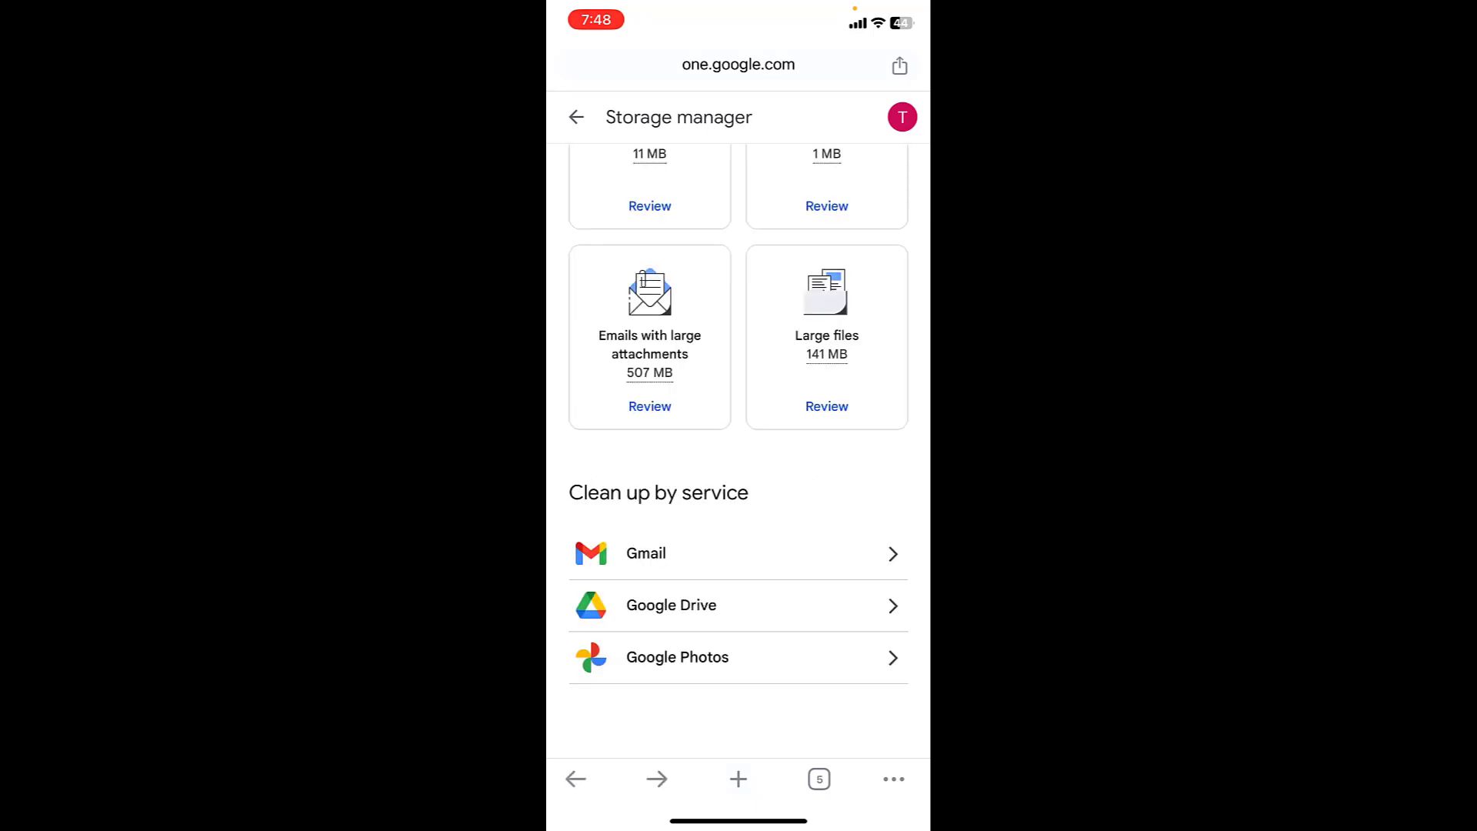